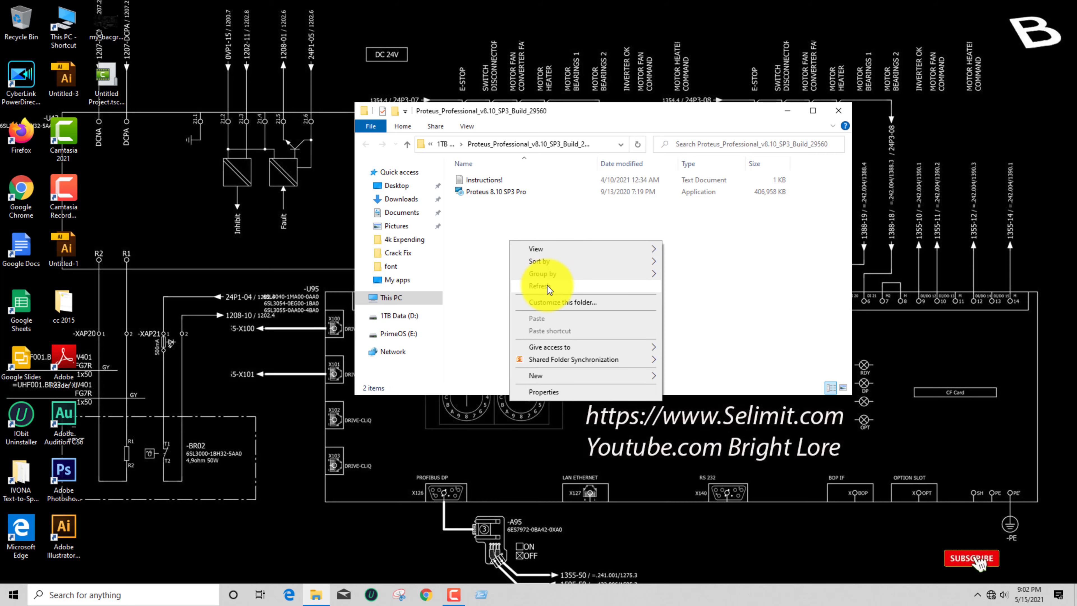
# Open the Instructions! text file, read the installation steps, and close it
pyautogui.click(547, 285)
pyautogui.click(507, 176)
pyautogui.doubleClick(507, 175)
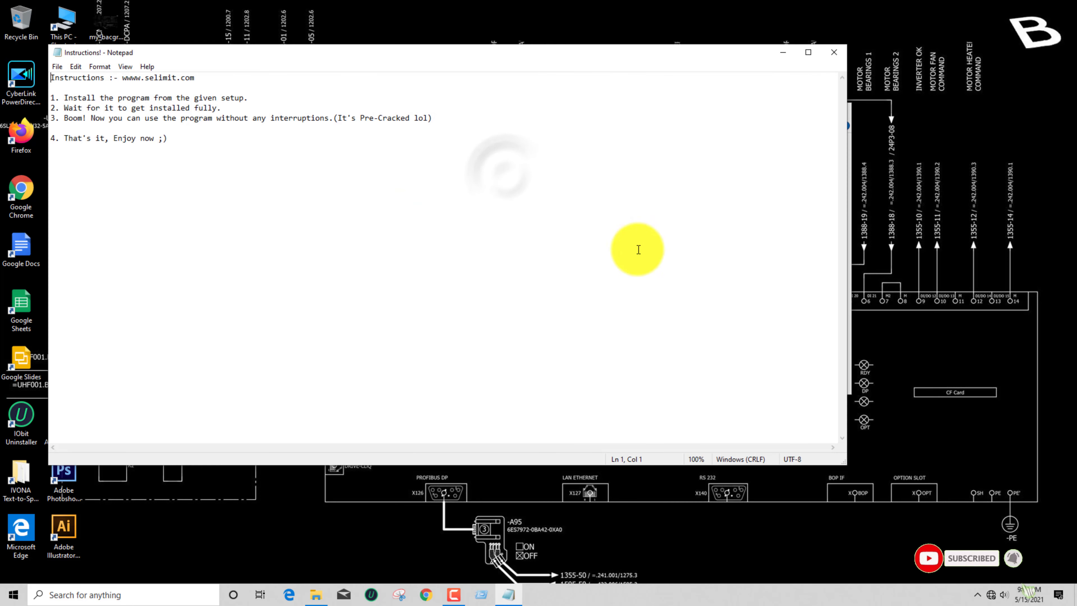
pyautogui.moveTo(92, 97); pyautogui.dragTo(231, 110)
pyautogui.click(232, 109)
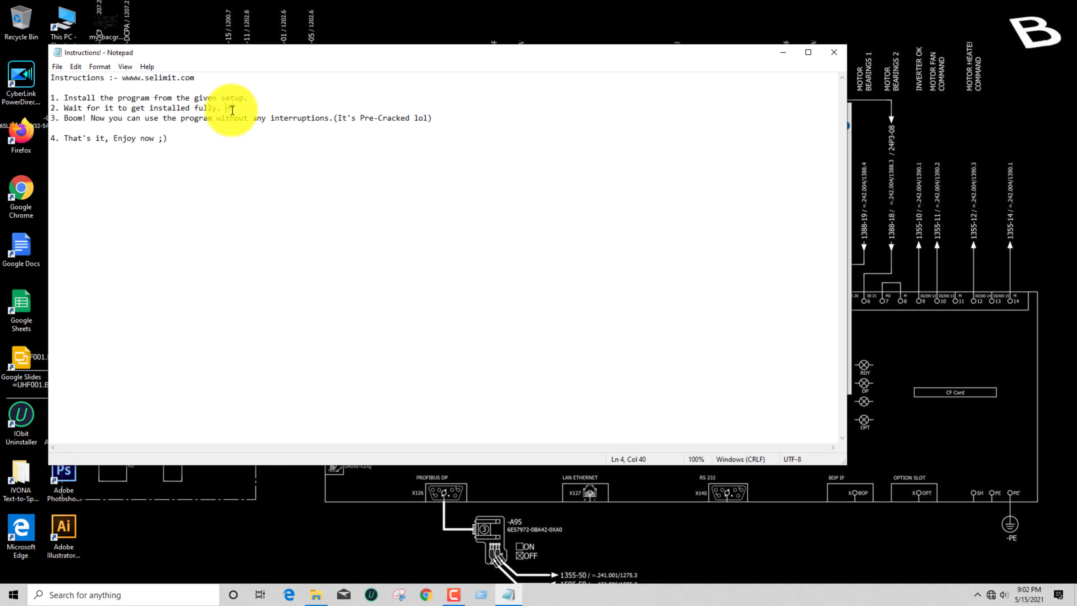
pyautogui.moveTo(77, 124); pyautogui.dragTo(266, 123)
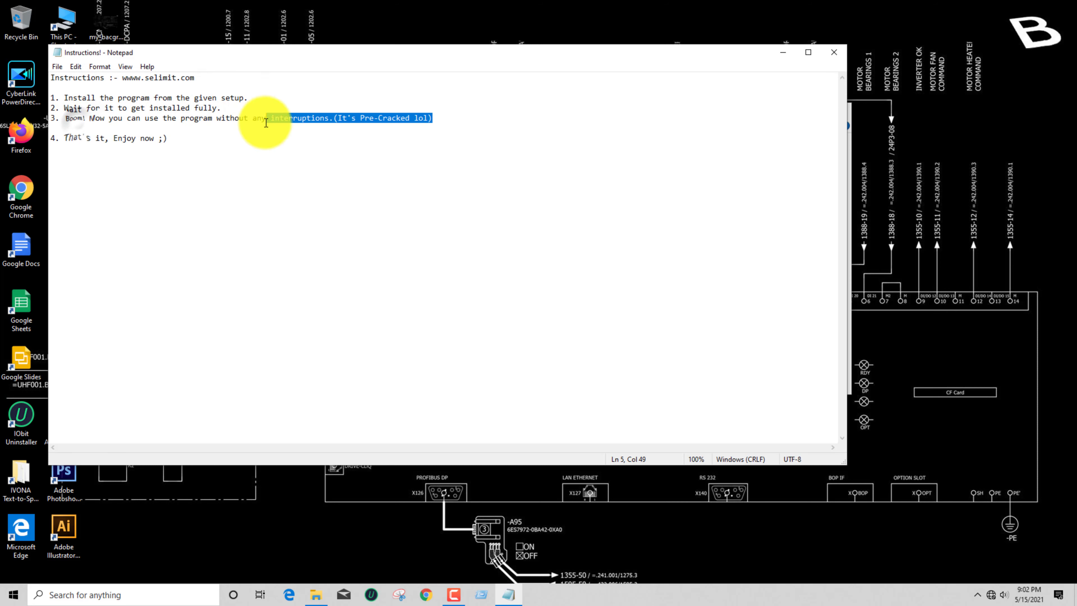
pyautogui.click(241, 149)
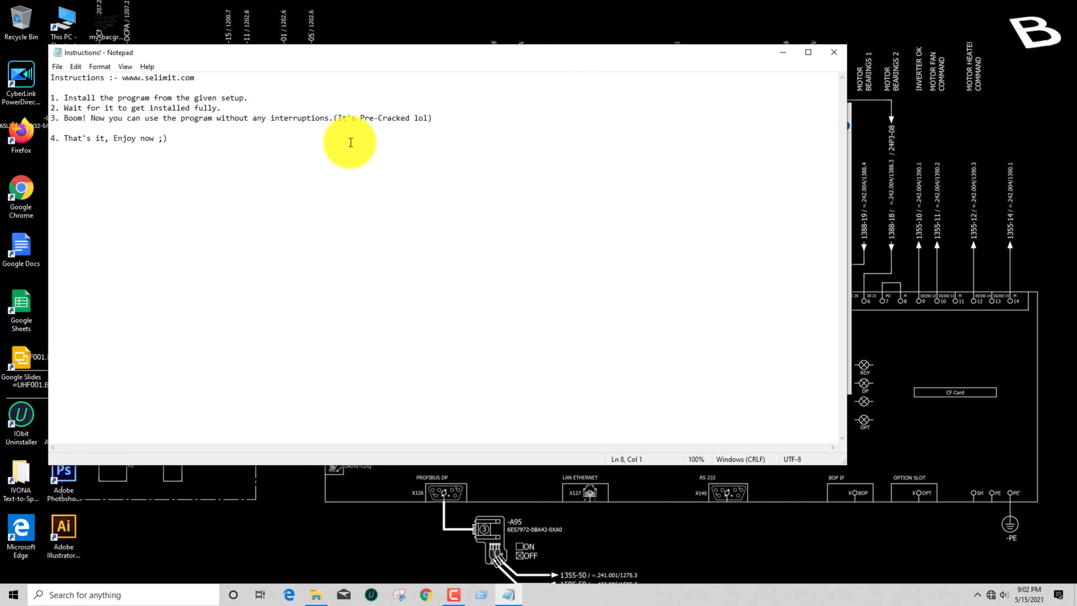
pyautogui.click(833, 55)
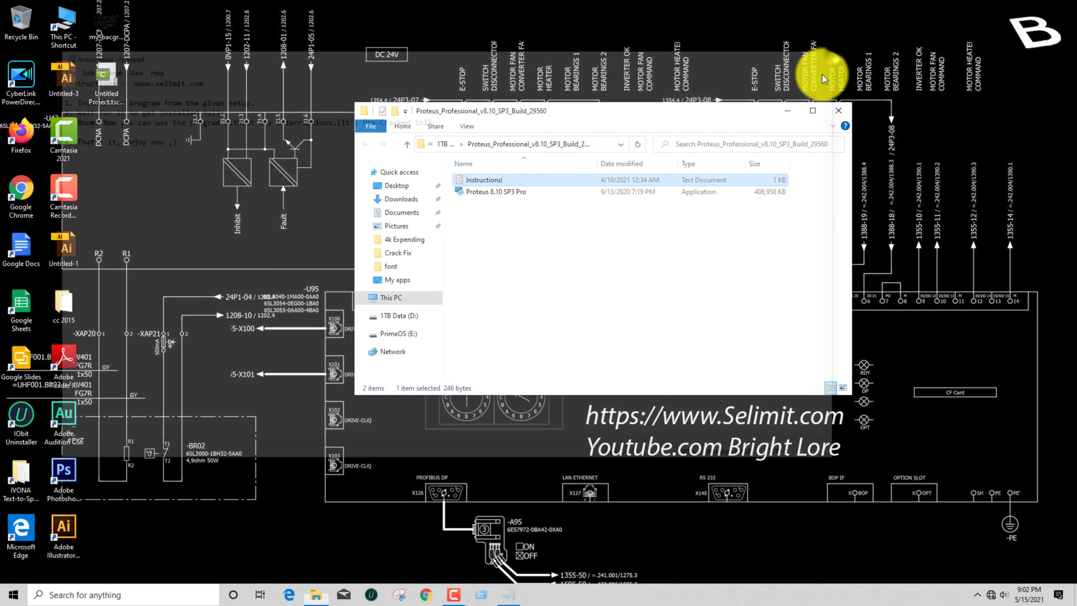
# Launch the Proteus 8.10 SP3 Pro installer and close its folder window
pyautogui.rightClick(530, 247)
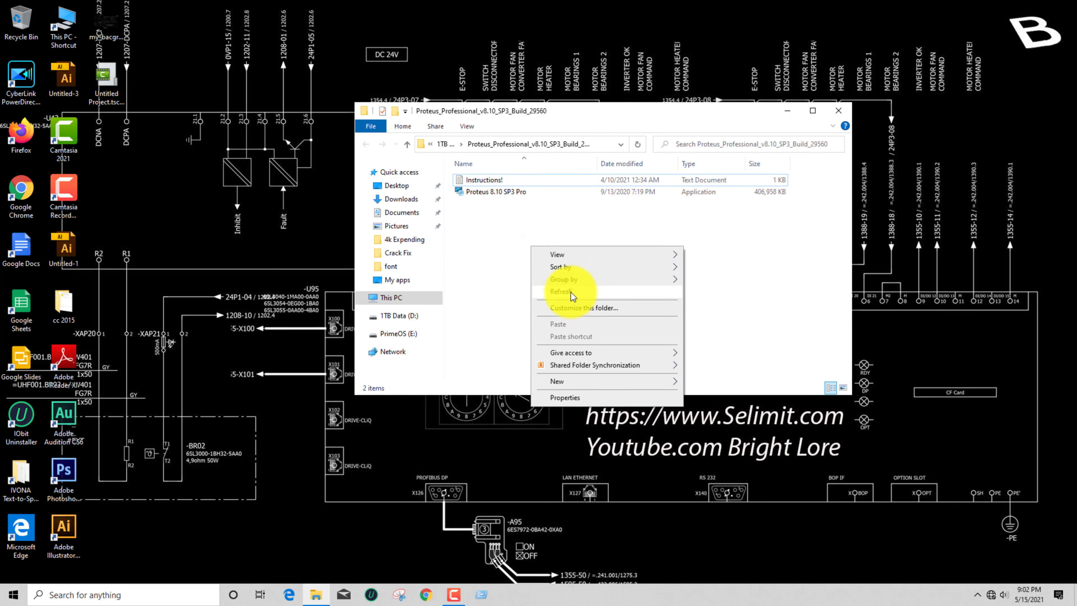
pyautogui.click(570, 293)
pyautogui.click(498, 194)
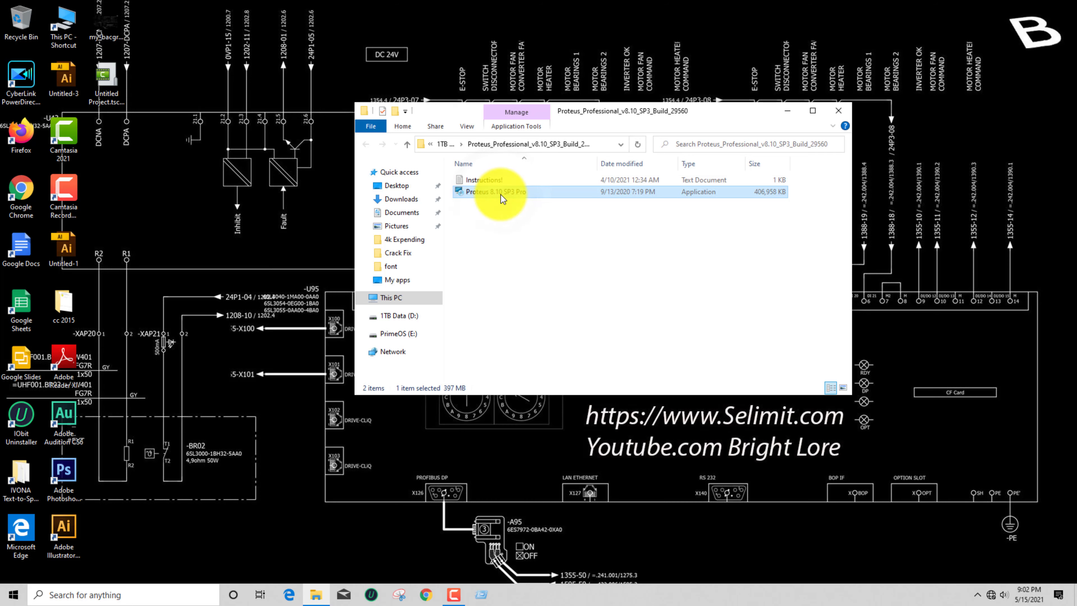
pyautogui.rightClick(501, 194)
pyautogui.click(524, 215)
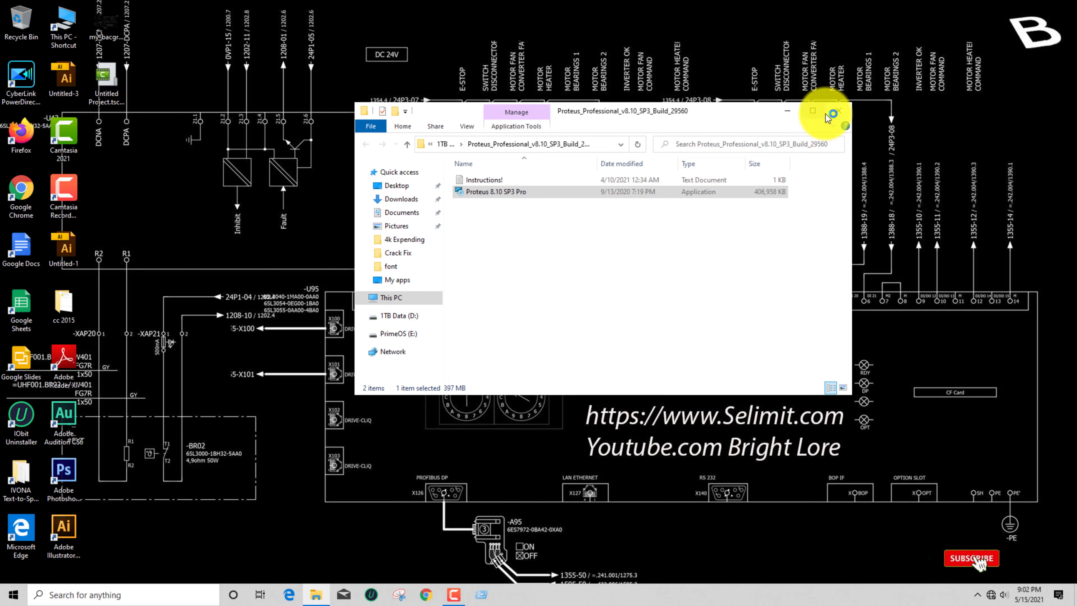
pyautogui.click(837, 112)
# Finish the Proteus 8 Professional setup wizard
pyautogui.click(609, 387)
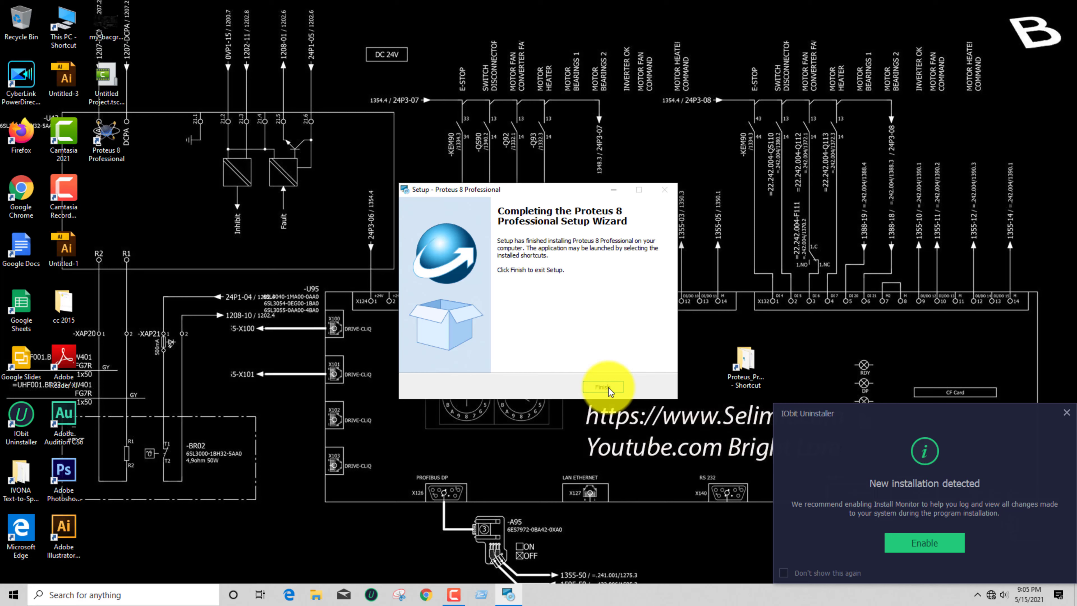
pyautogui.click(608, 387)
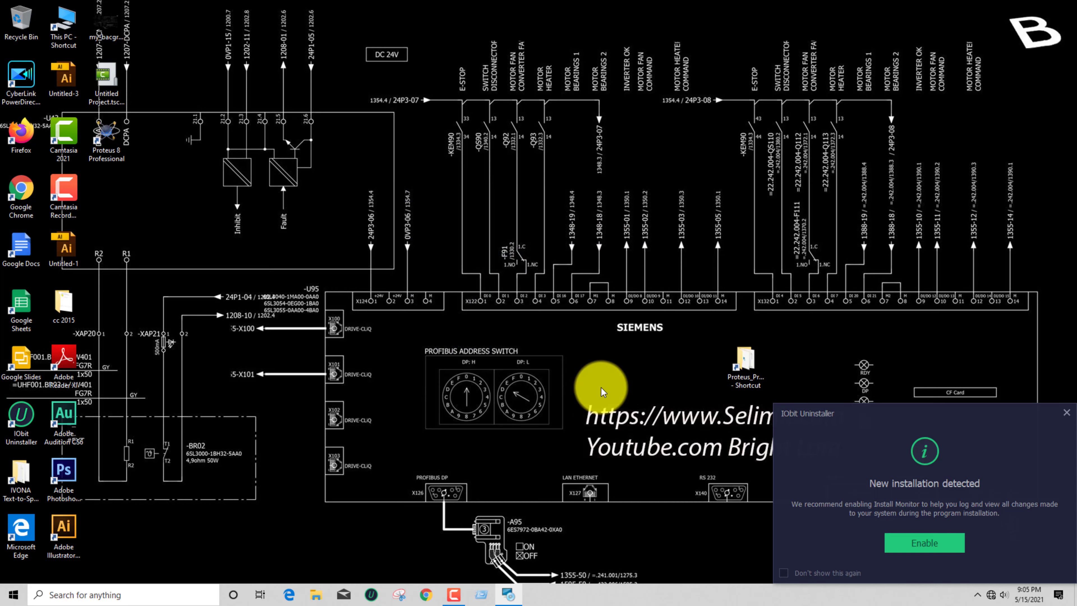
pyautogui.rightClick(591, 357)
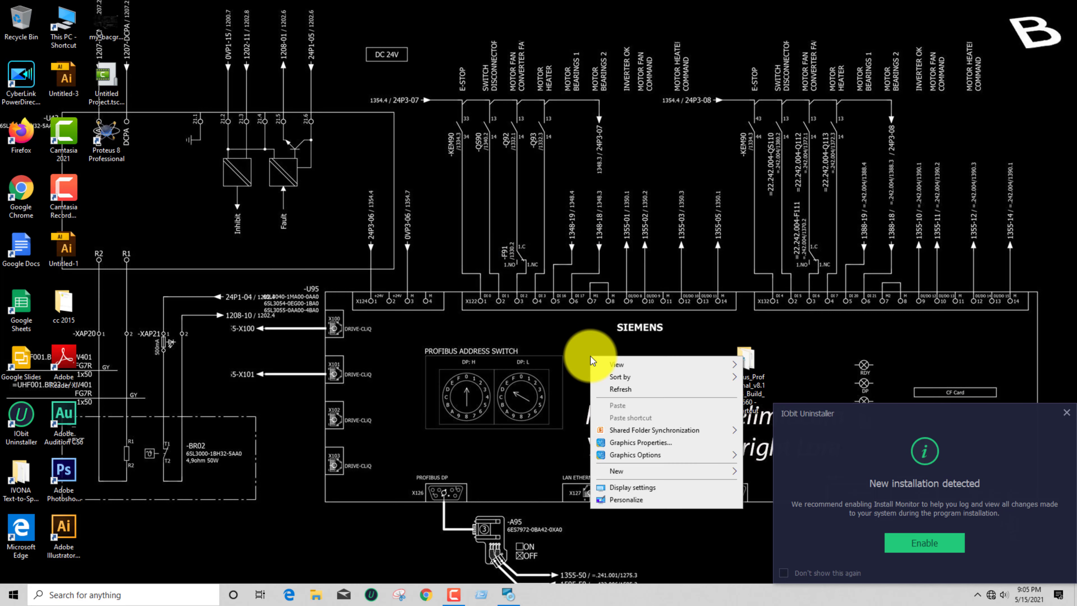
pyautogui.click(620, 388)
pyautogui.rightClick(566, 352)
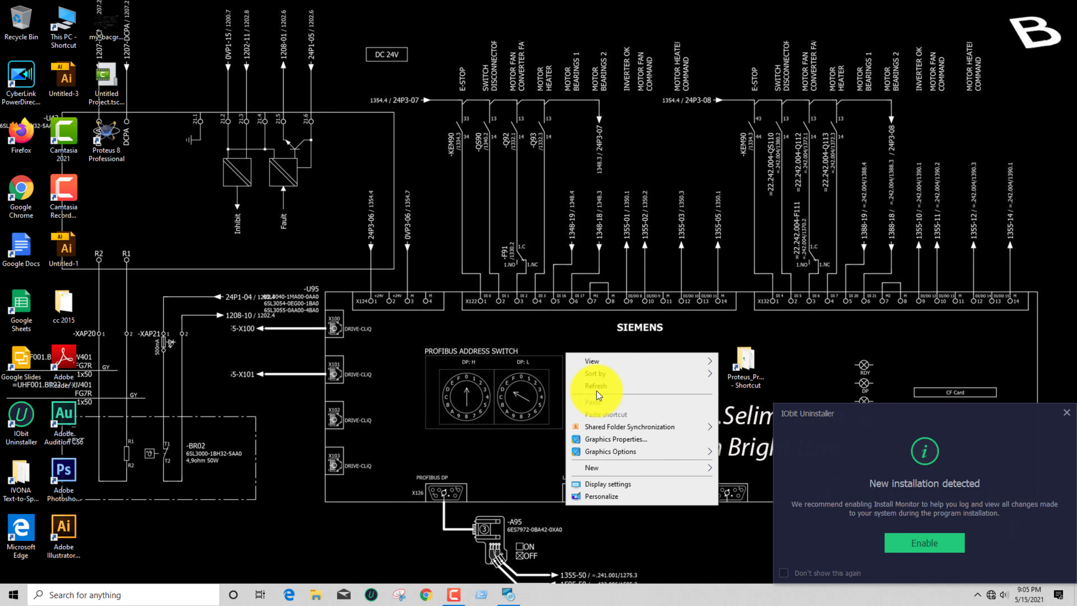
pyautogui.click(597, 387)
pyautogui.rightClick(562, 344)
pyautogui.click(587, 376)
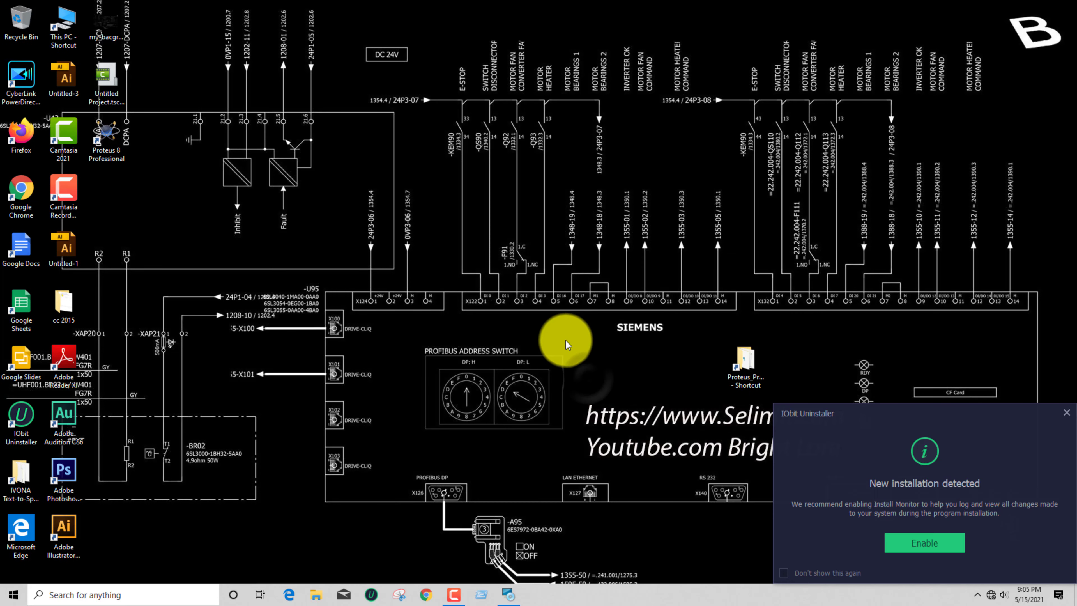
pyautogui.rightClick(564, 340)
pyautogui.click(587, 372)
pyautogui.rightClick(554, 340)
pyautogui.click(592, 372)
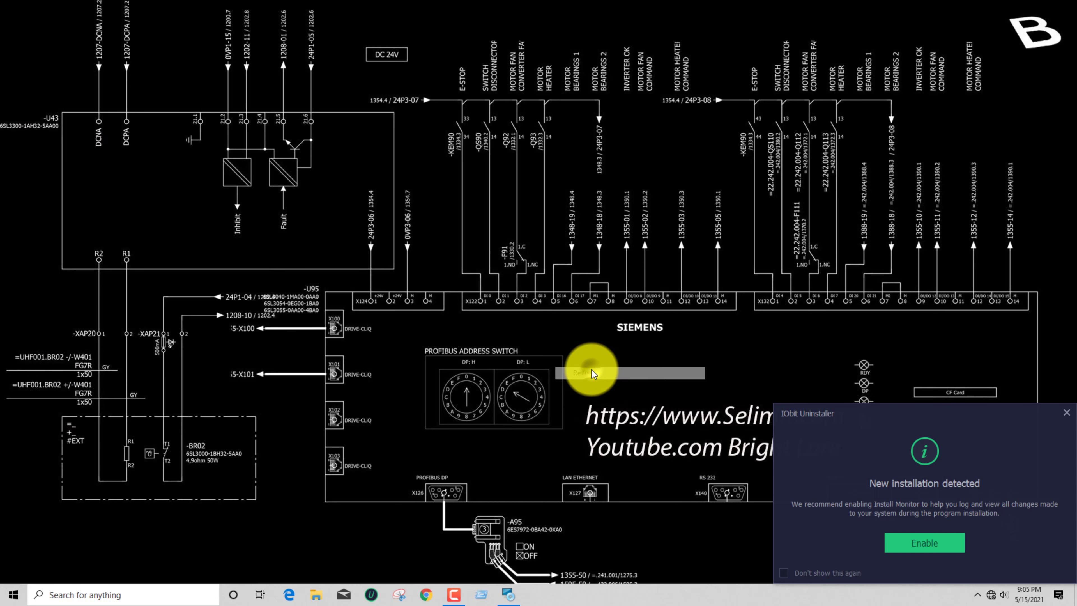
# Run Proteus 8 Professional as administrator from the desktop and open the sample projects browser
pyautogui.rightClick(111, 145)
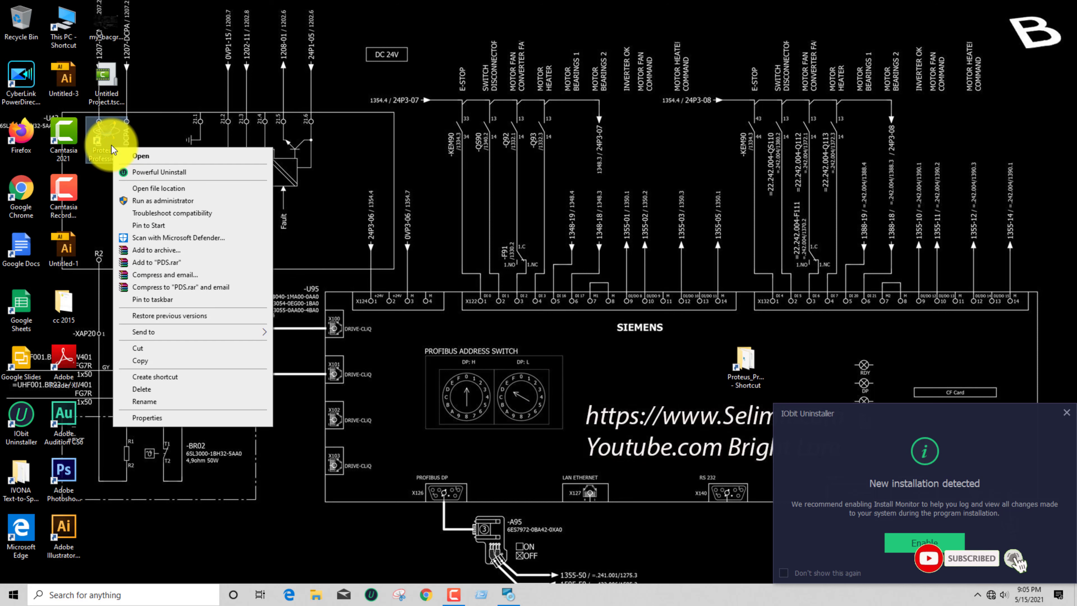
pyautogui.click(165, 201)
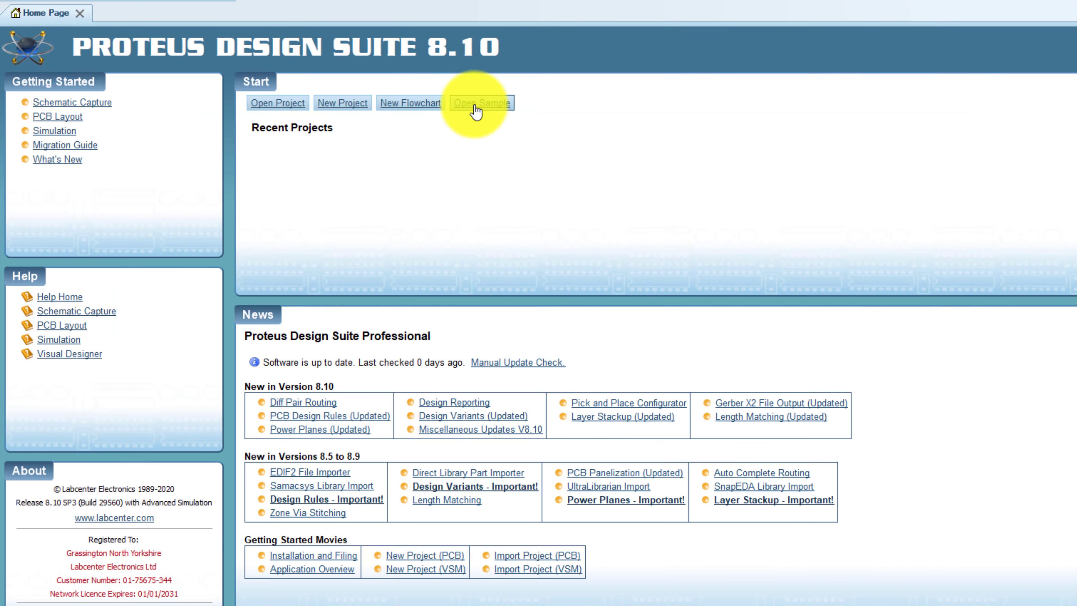
pyautogui.click(476, 109)
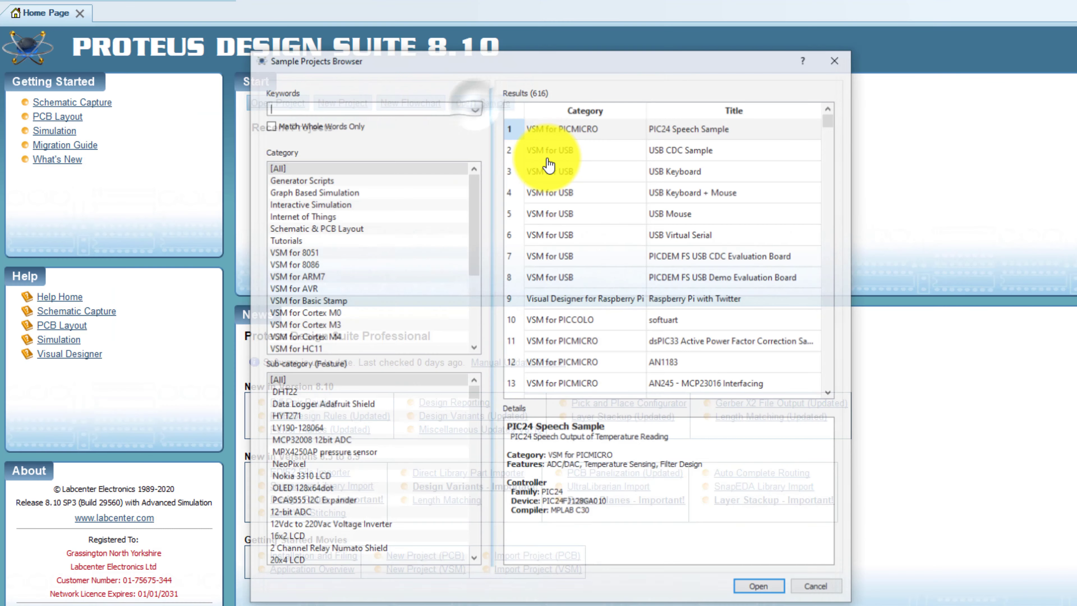
# Look through the category and sub-category lists of the available sample projects
pyautogui.scroll(-3, 364, 290)
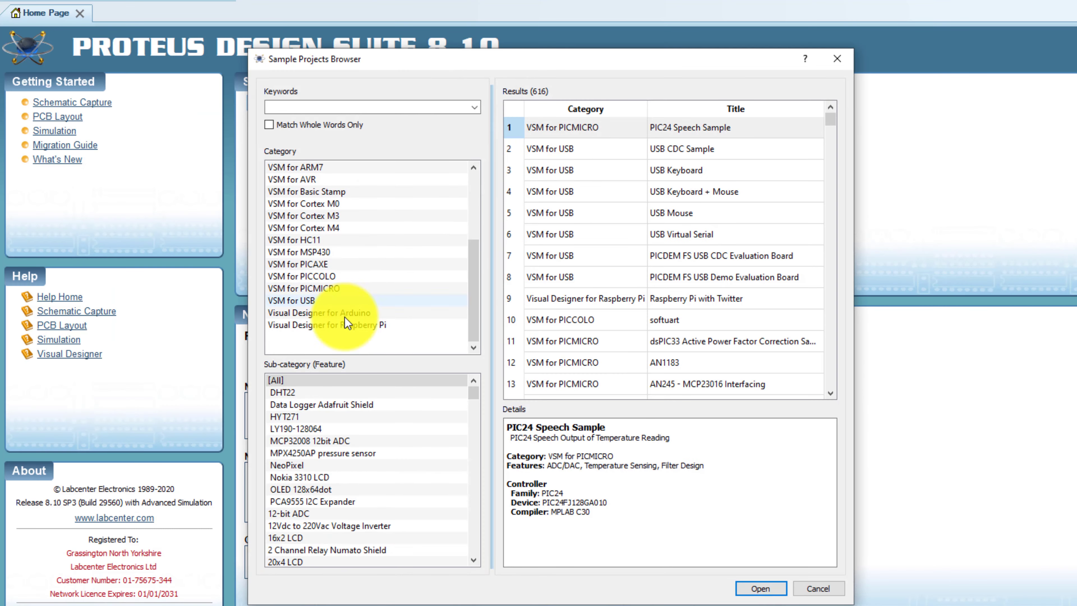
pyautogui.scroll(-6, 339, 401)
pyautogui.scroll(-6, 340, 425)
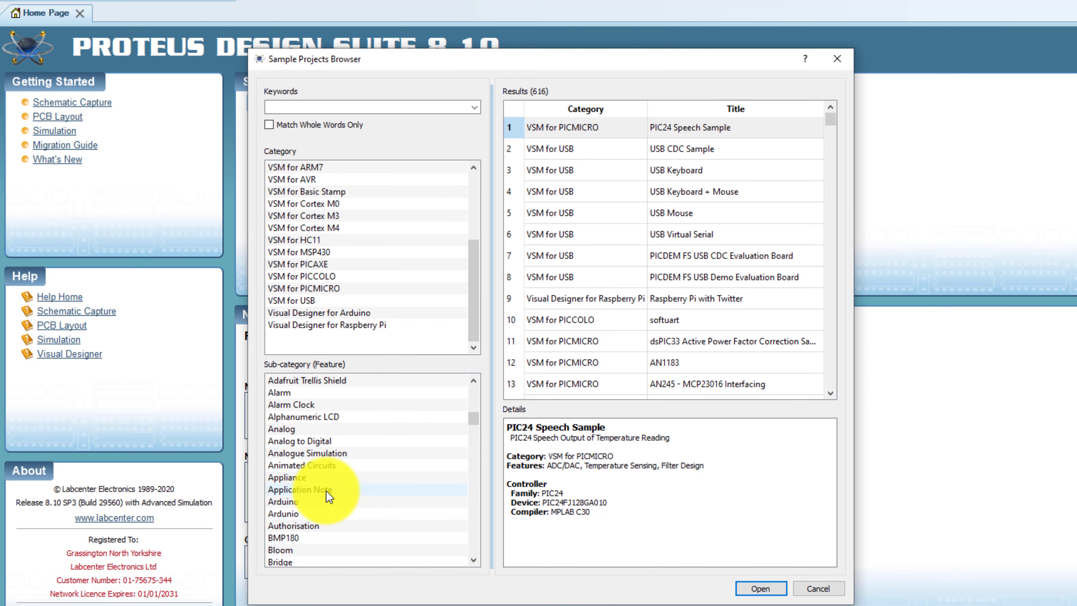
pyautogui.scroll(-20, 330, 493)
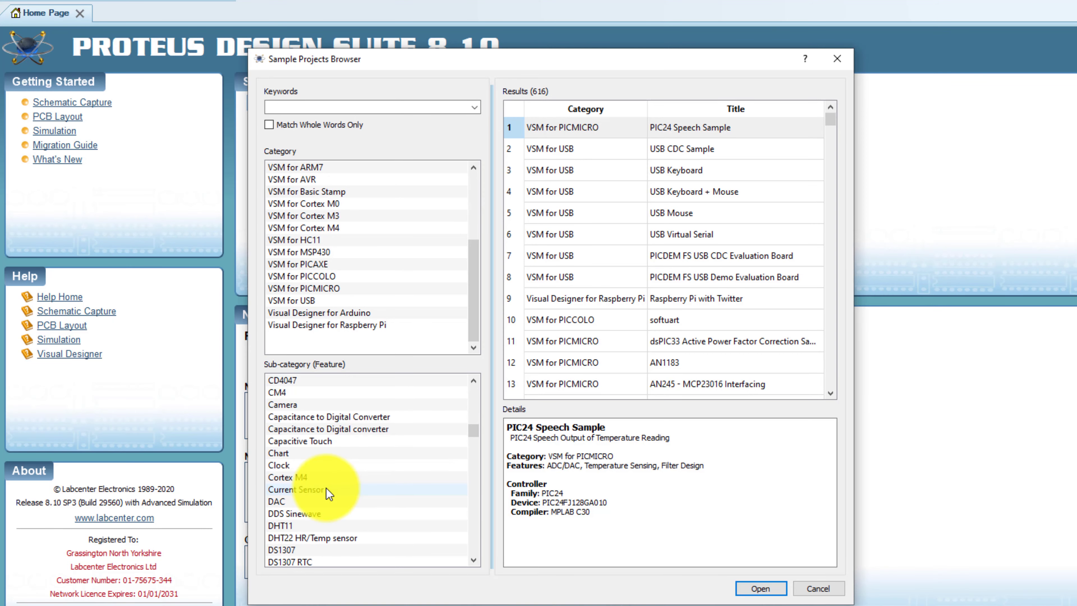
pyautogui.scroll(-15, 342, 503)
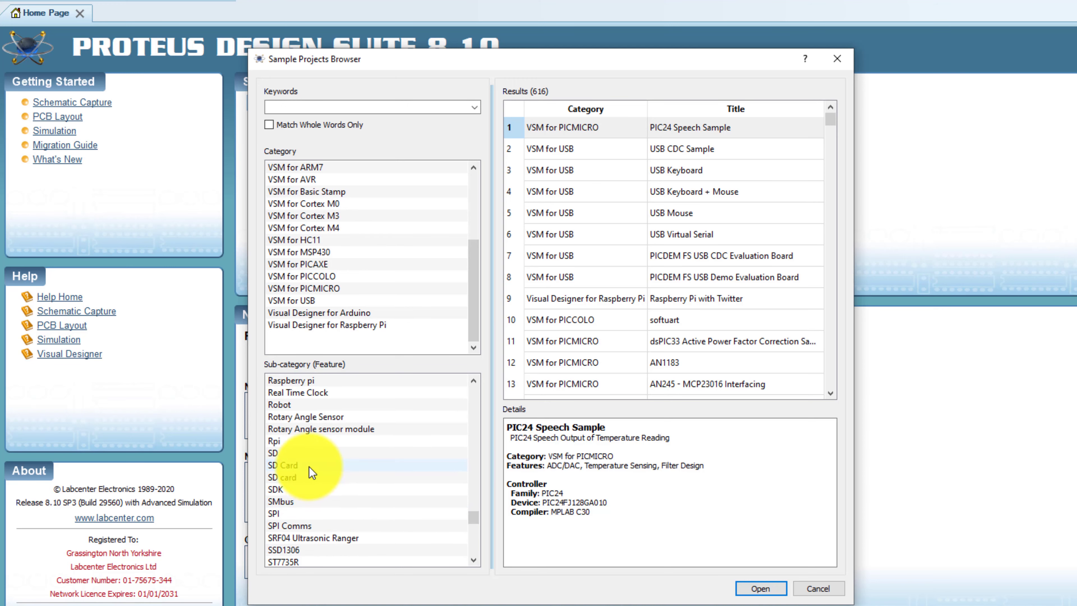
pyautogui.scroll(-12, 309, 467)
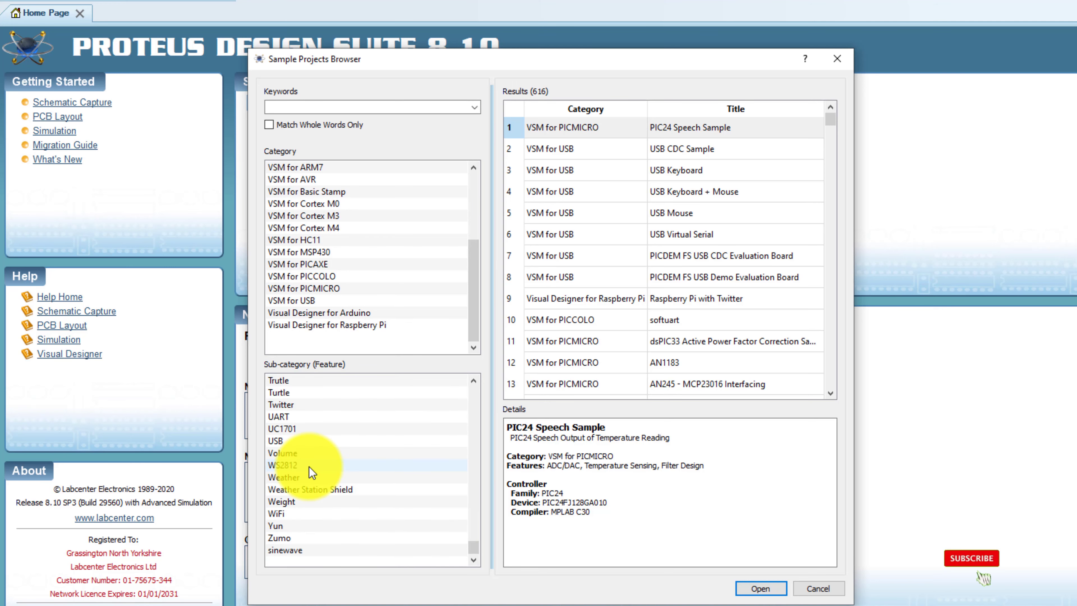
pyautogui.scroll(2, 316, 469)
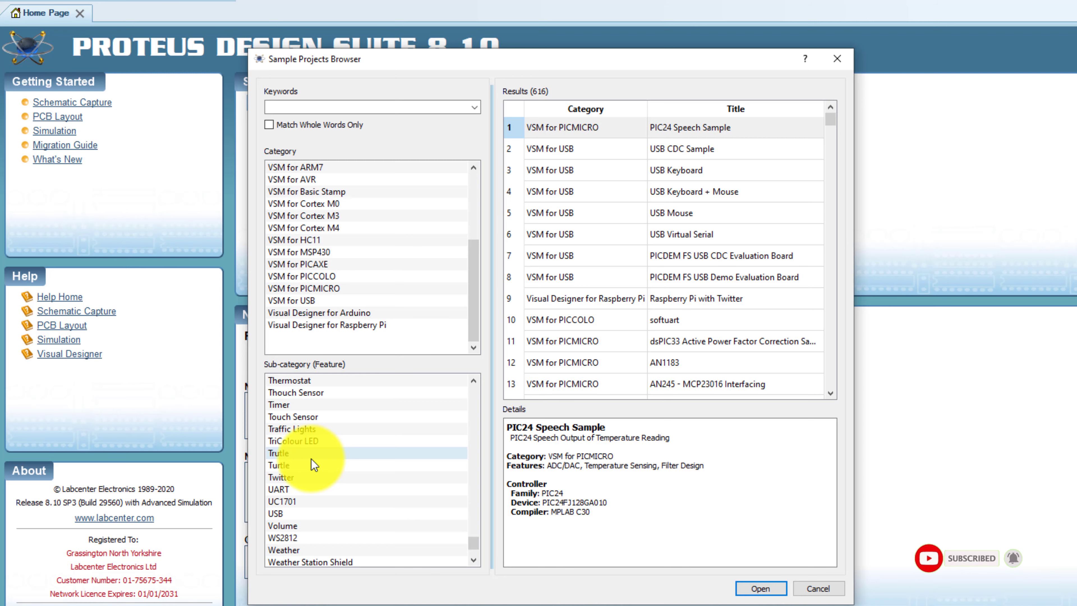
pyautogui.scroll(2, 312, 463)
pyautogui.scroll(1, 313, 463)
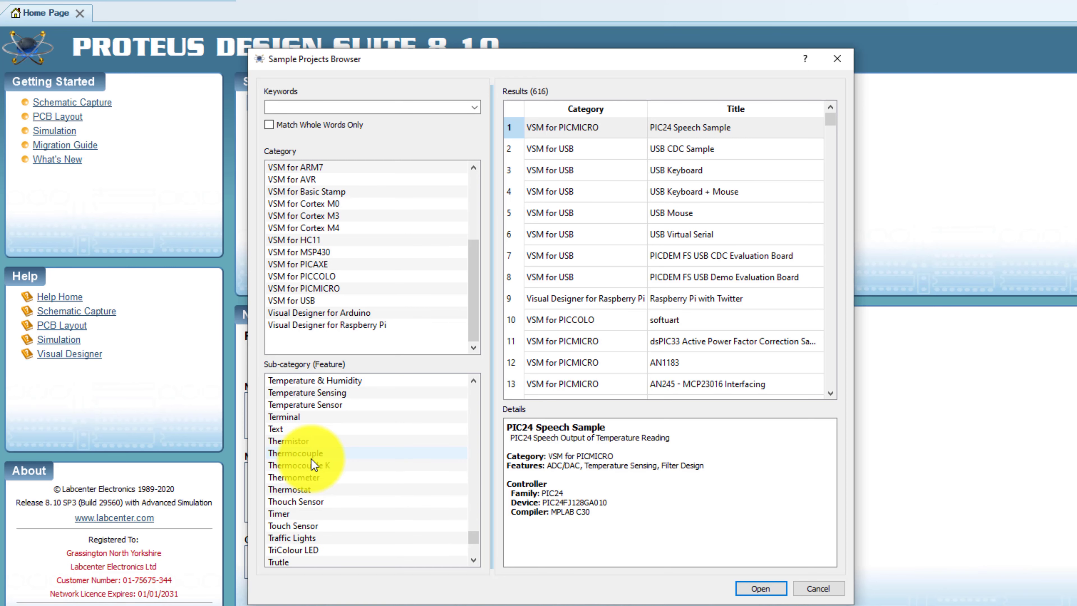
pyautogui.scroll(2, 312, 460)
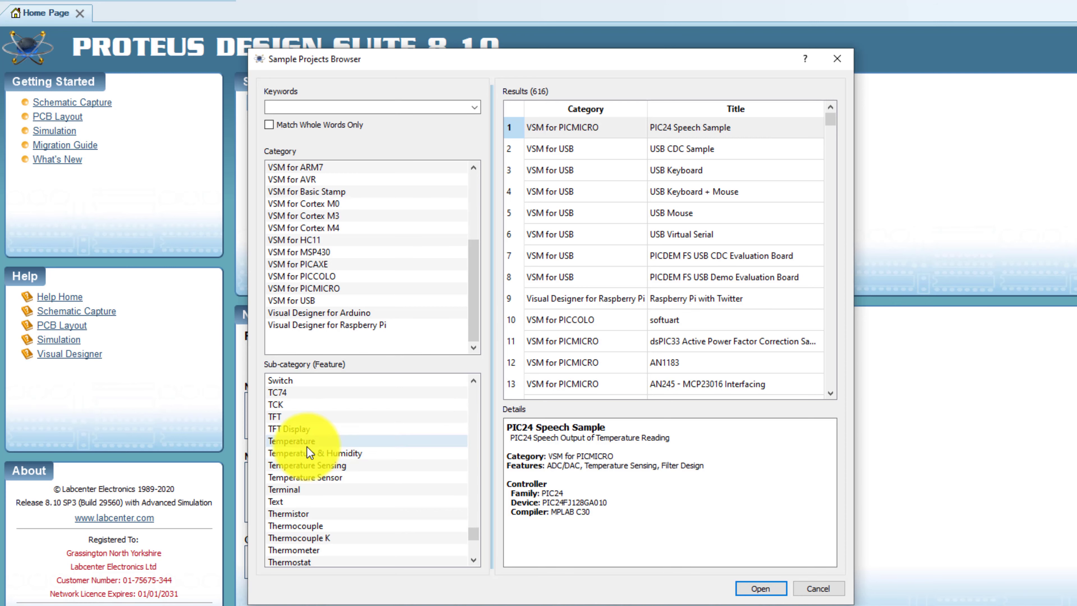
pyautogui.scroll(1, 308, 449)
pyautogui.scroll(2, 308, 449)
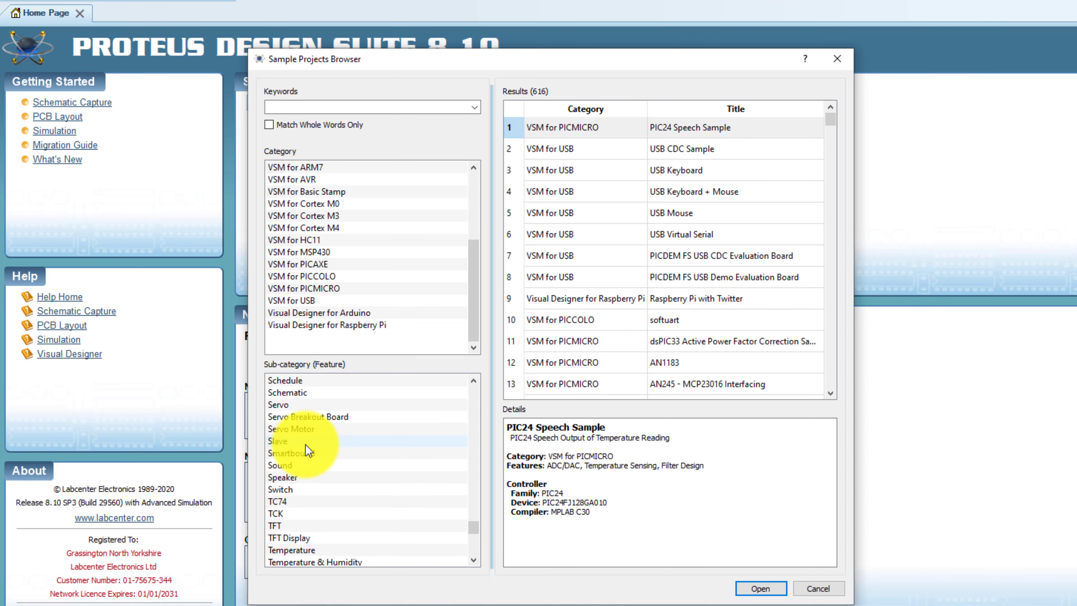
pyautogui.scroll(2, 308, 450)
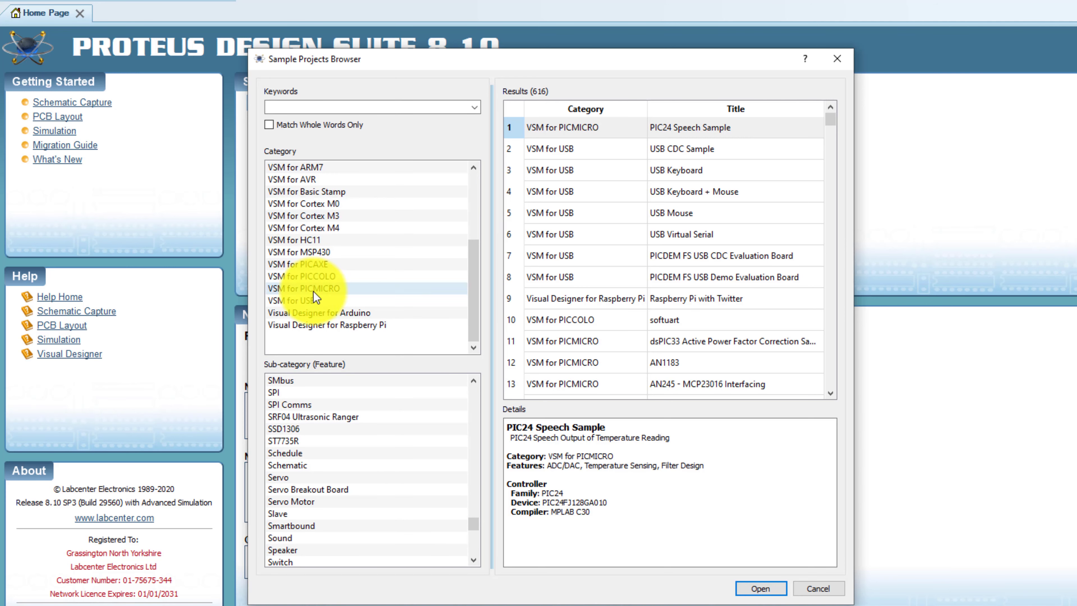
pyautogui.scroll(1, 318, 294)
pyautogui.scroll(2, 318, 293)
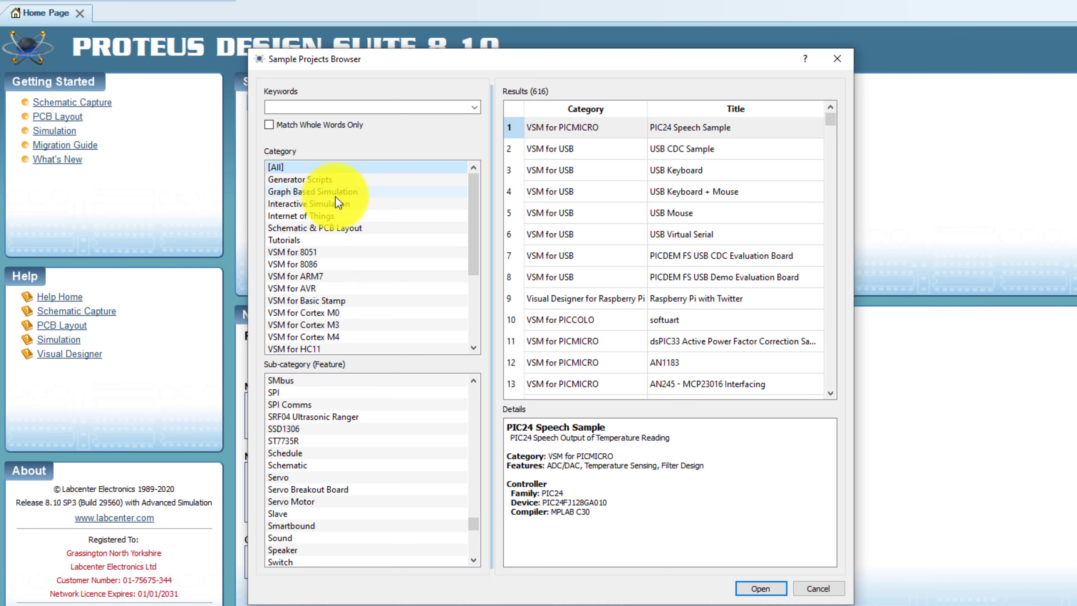
pyautogui.scroll(-3, 336, 197)
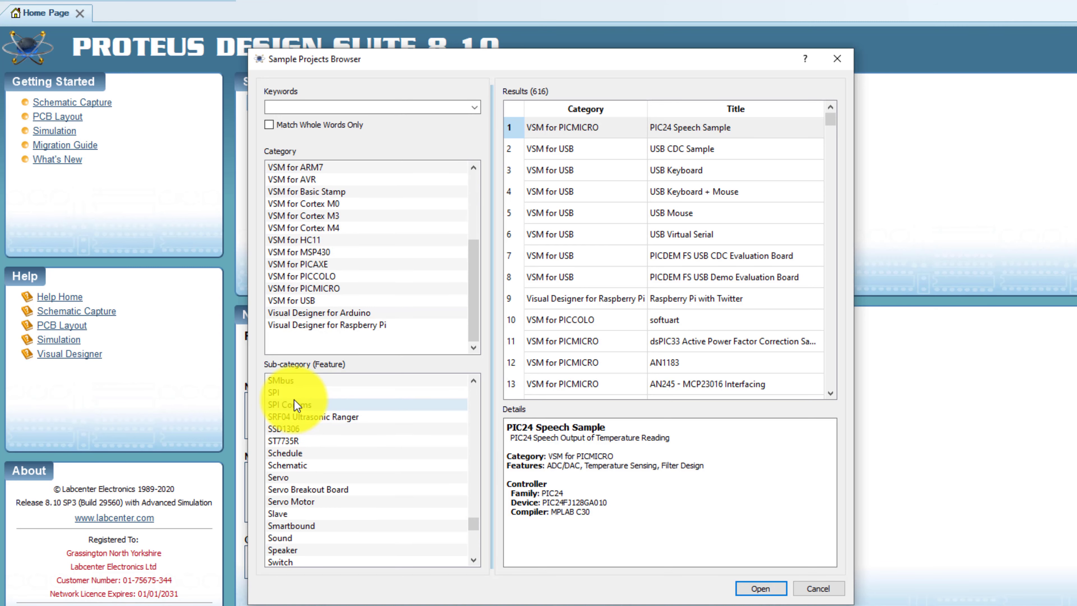
pyautogui.scroll(12, 294, 400)
pyautogui.scroll(20, 319, 428)
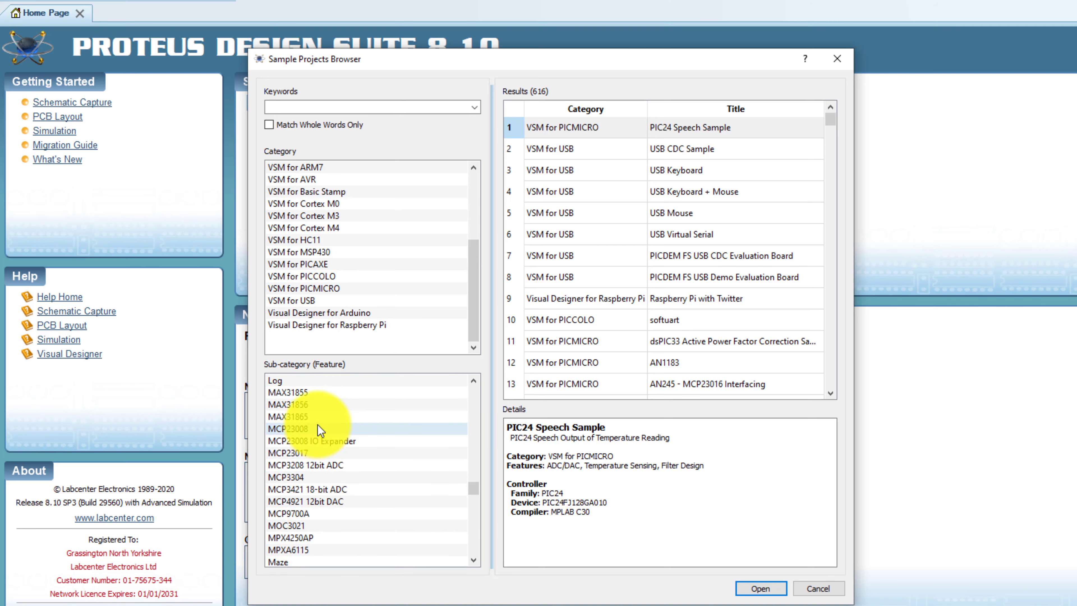
pyautogui.scroll(20, 318, 393)
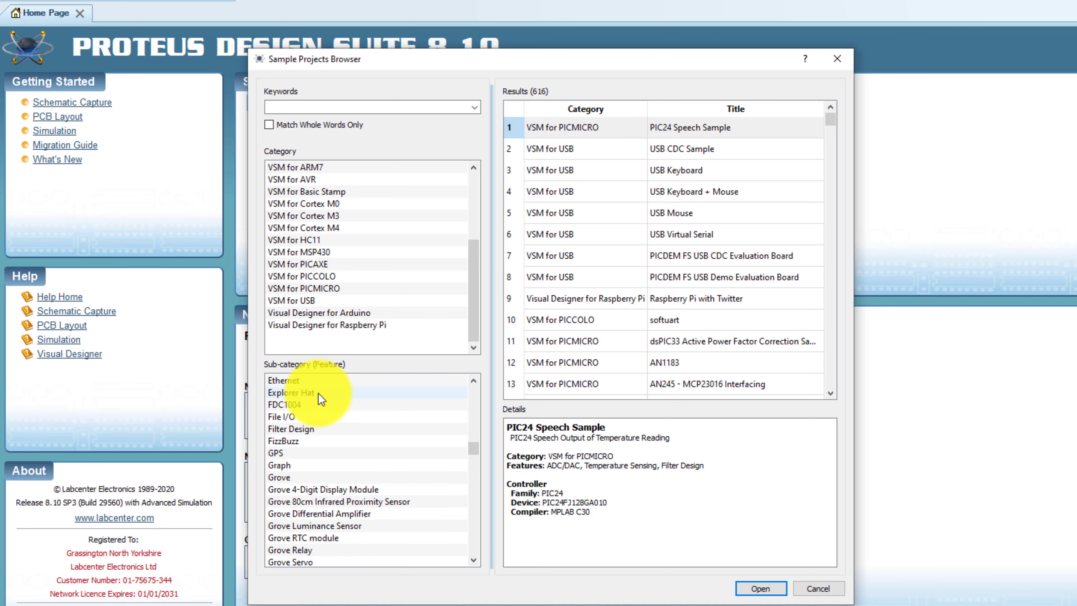
pyautogui.scroll(10, 318, 394)
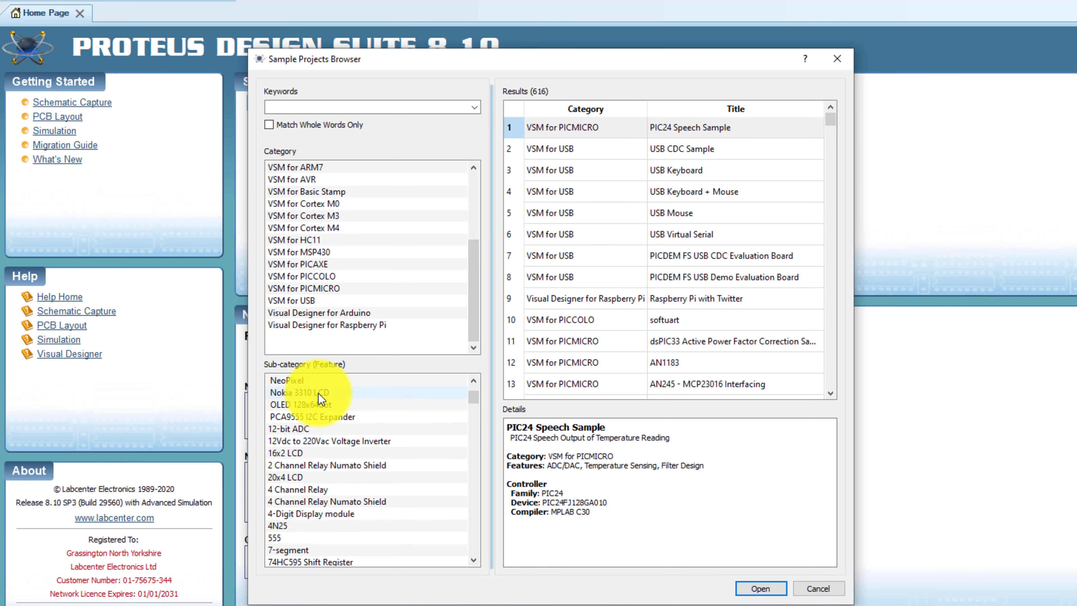
pyautogui.scroll(-1, 315, 395)
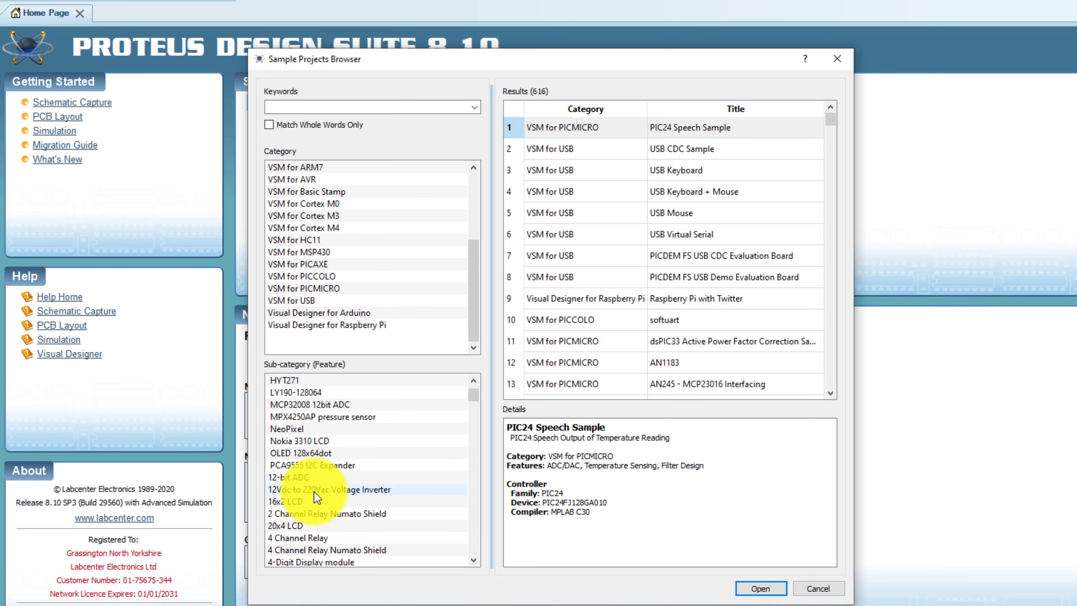
# Filter the sample projects by the 555 sub-category
pyautogui.click(473, 560)
pyautogui.click(474, 560)
pyautogui.click(474, 560)
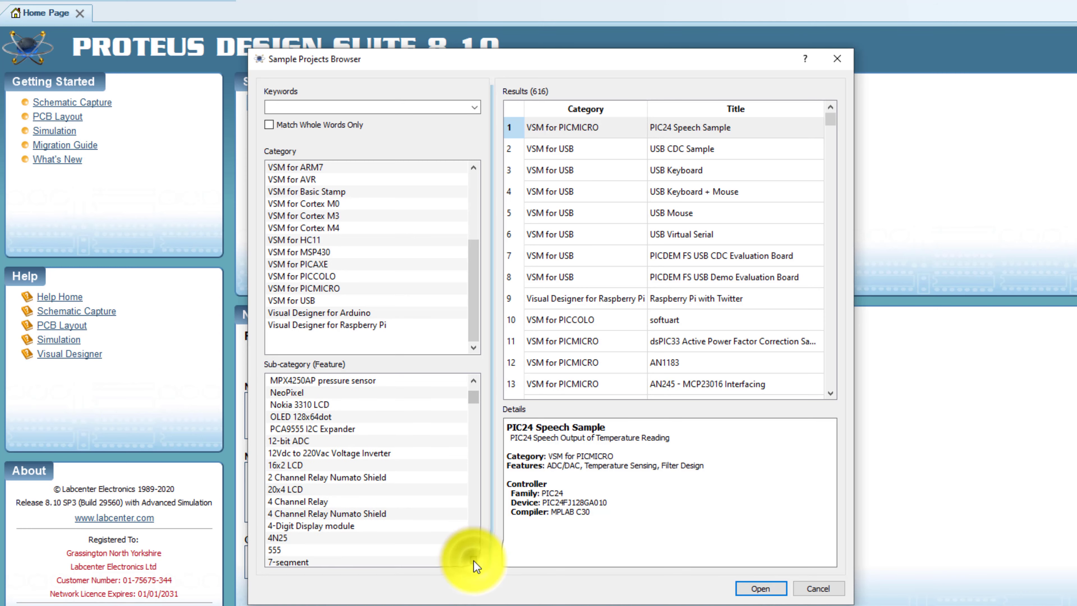
pyautogui.click(474, 560)
pyautogui.click(275, 538)
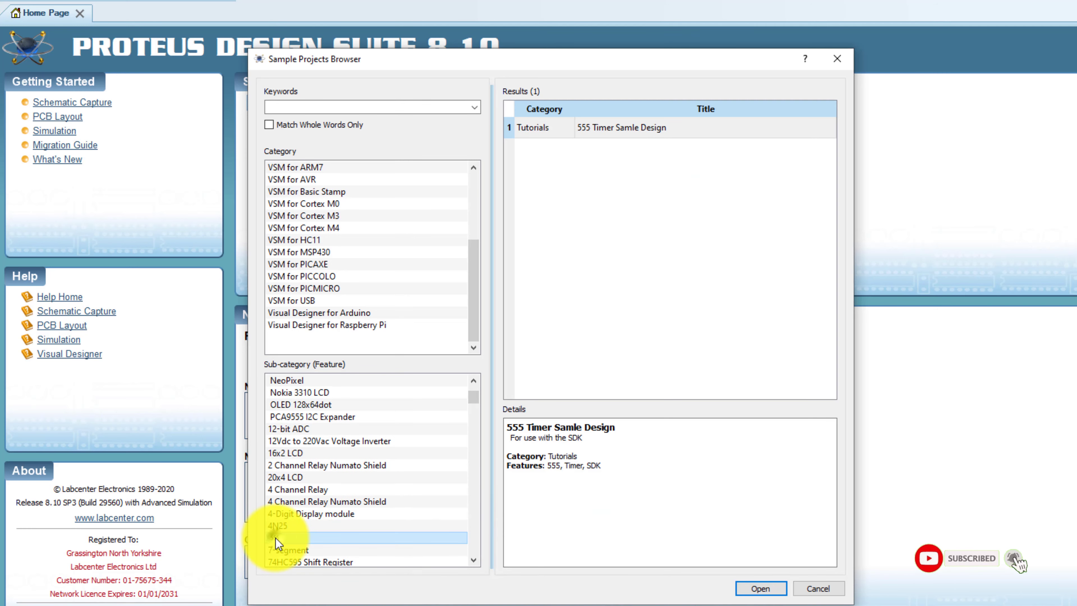
# Open the 555 Timer Samle Design sample project
pyautogui.click(761, 589)
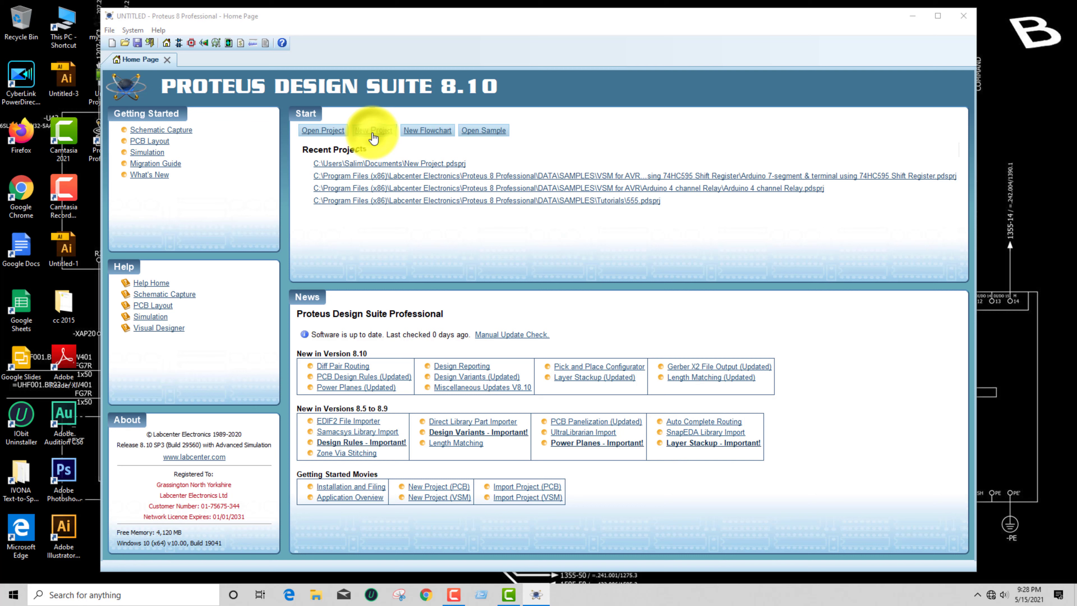
# Start a new project from the home page and name it "test new projects", keeping the default Documents path
pyautogui.click(374, 130)
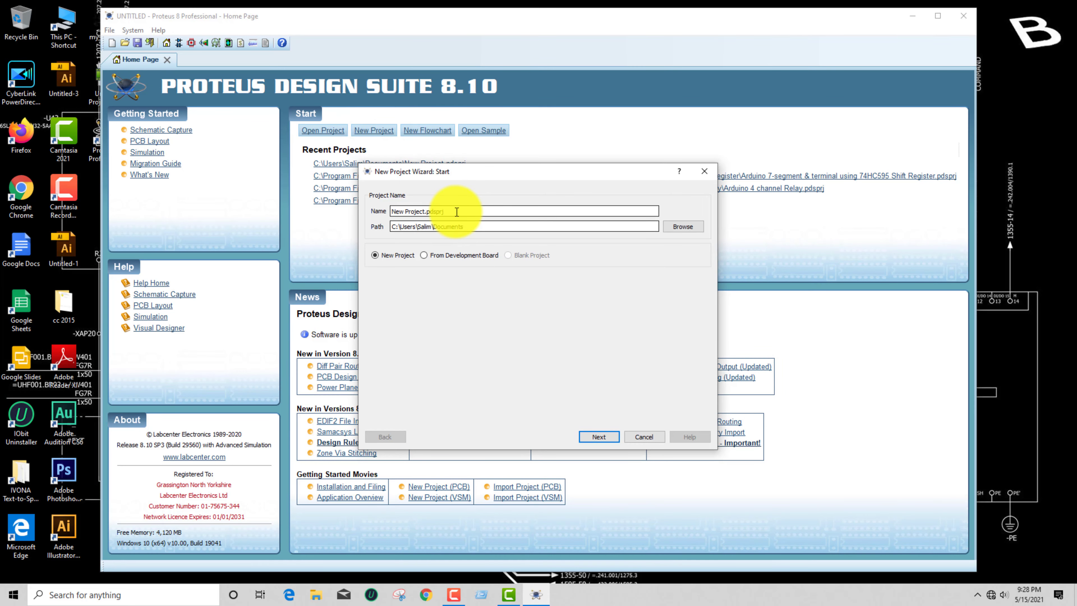
pyautogui.moveTo(457, 212); pyautogui.dragTo(387, 212)
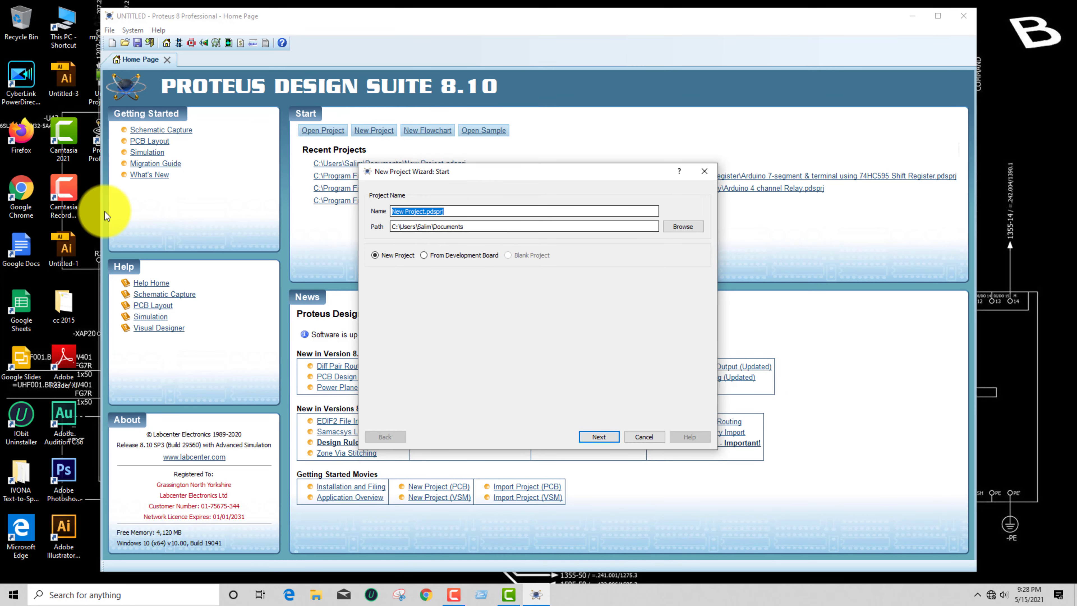
pyautogui.write('test new projects')
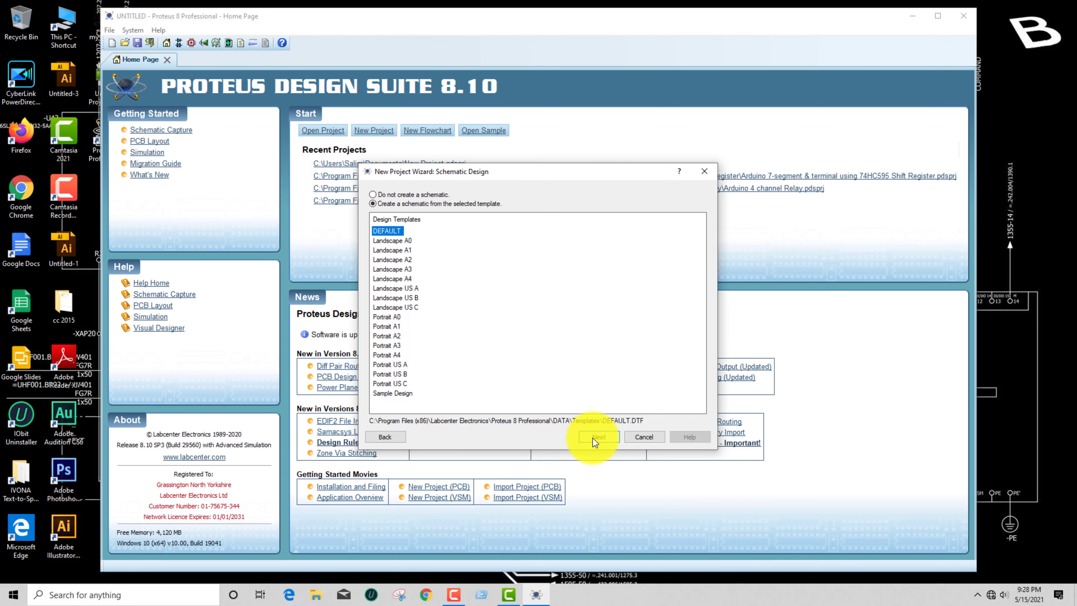
# Create the project with a schematic from the DEFAULT template and no firmware project, and finish the wizard
pyautogui.click(593, 438)
pyautogui.click(593, 438)
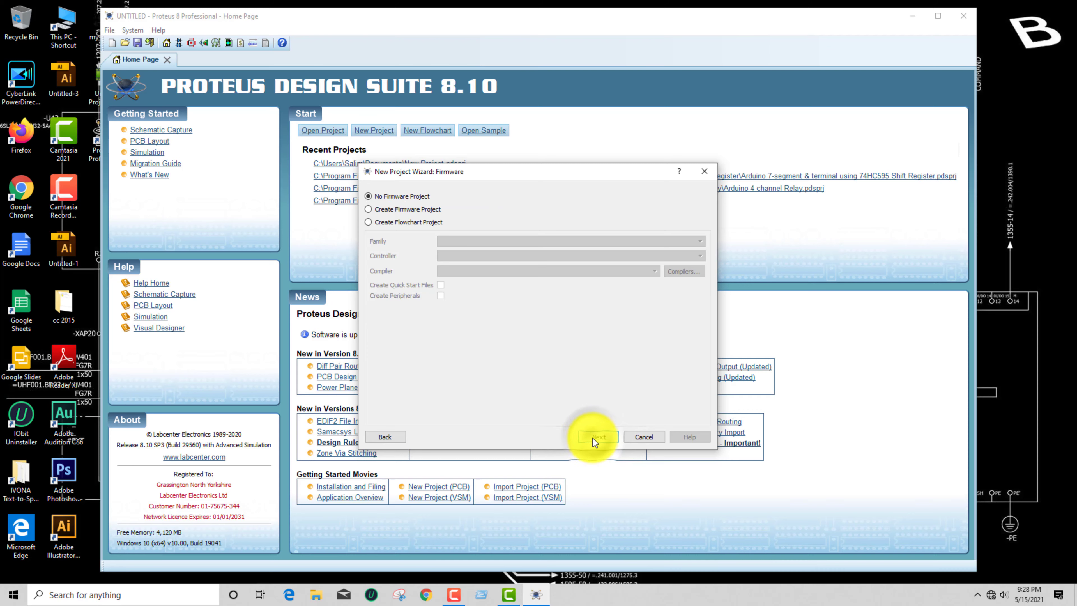
pyautogui.click(592, 438)
pyautogui.click(593, 438)
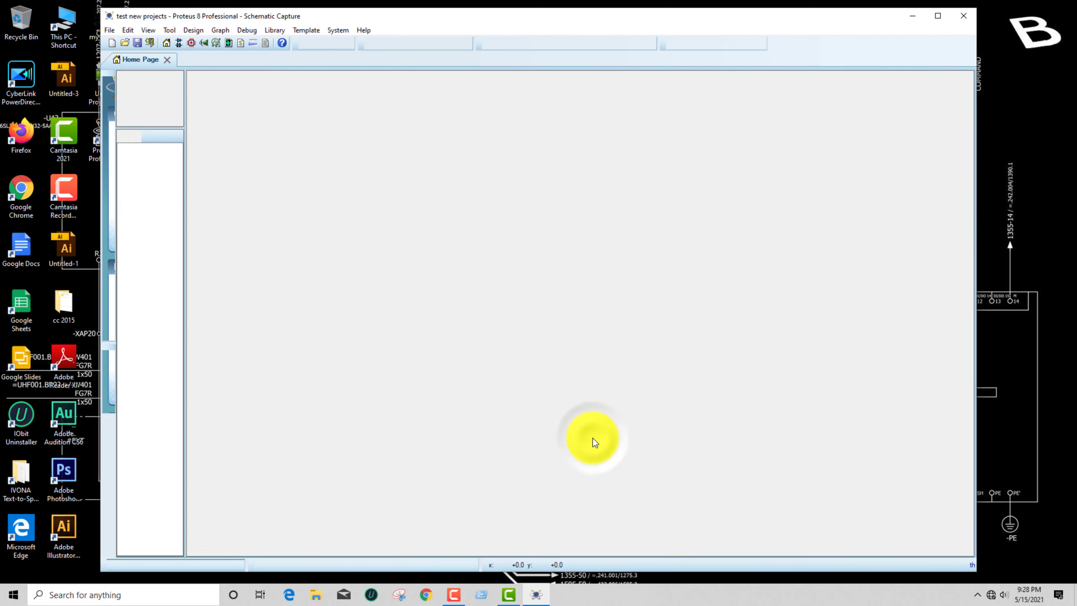
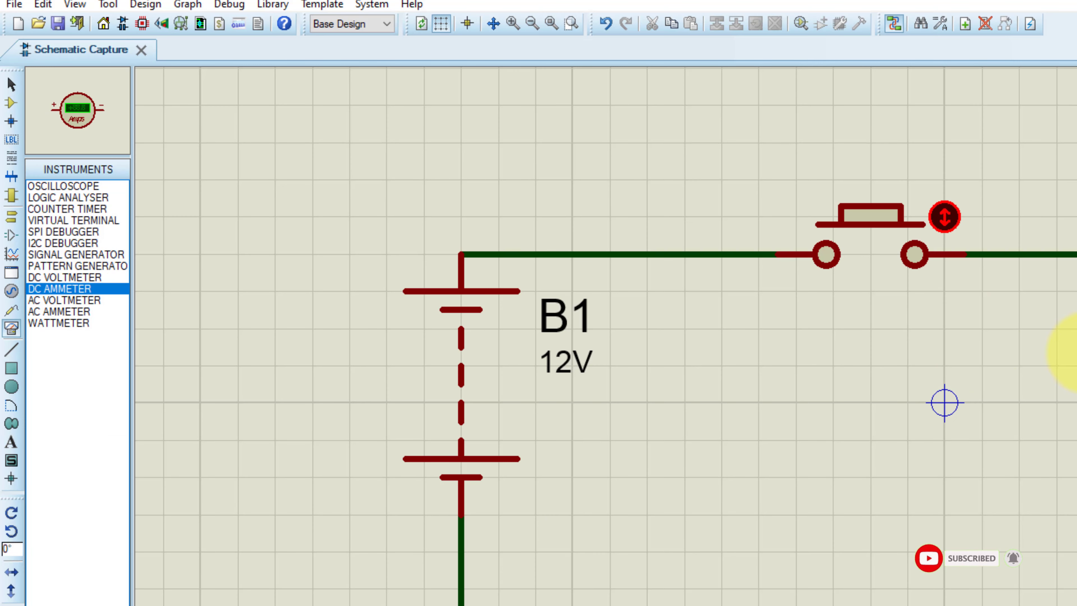
# Place a DC ammeter in the schematic below the push button
pyautogui.click(984, 339)
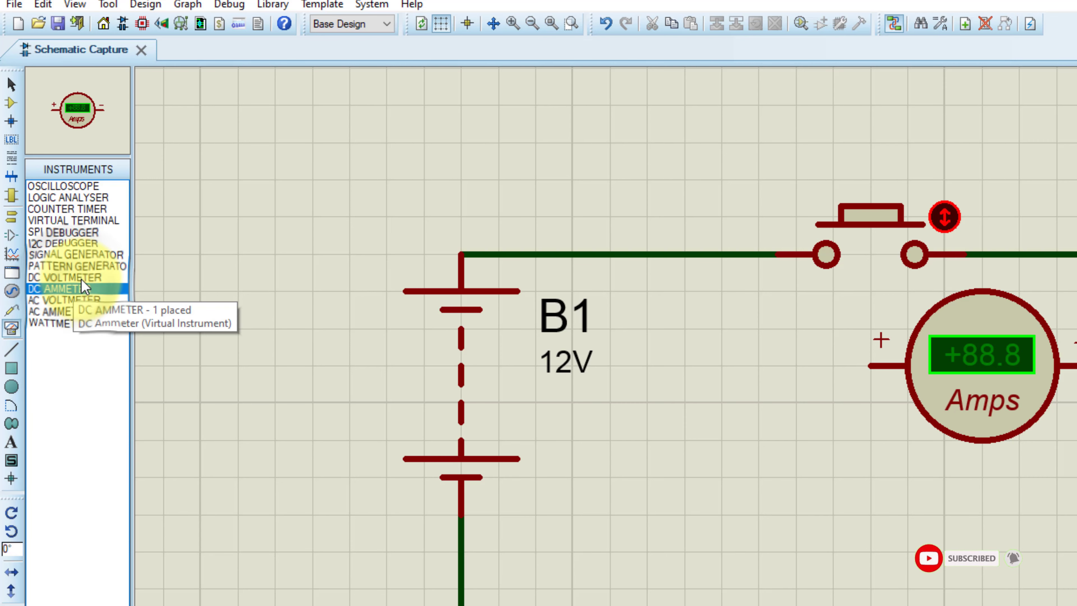
# Preview other virtual instruments, including the oscilloscope, counter timer, virtual terminal, I2C debugger and AC voltmeter
pyautogui.click(80, 188)
pyautogui.click(78, 210)
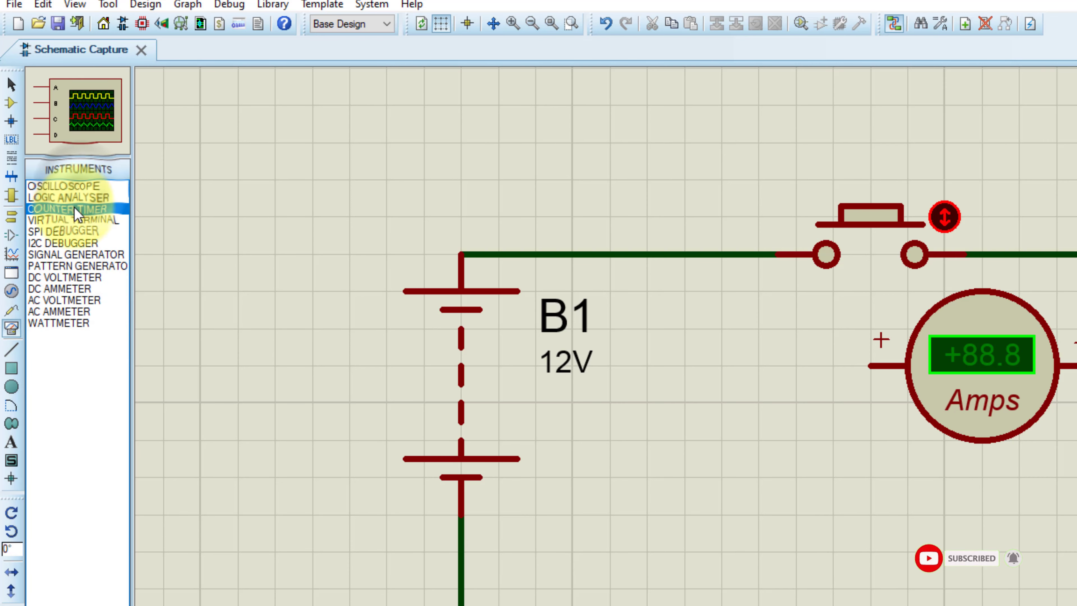
pyautogui.click(78, 220)
pyautogui.click(77, 243)
pyautogui.click(76, 299)
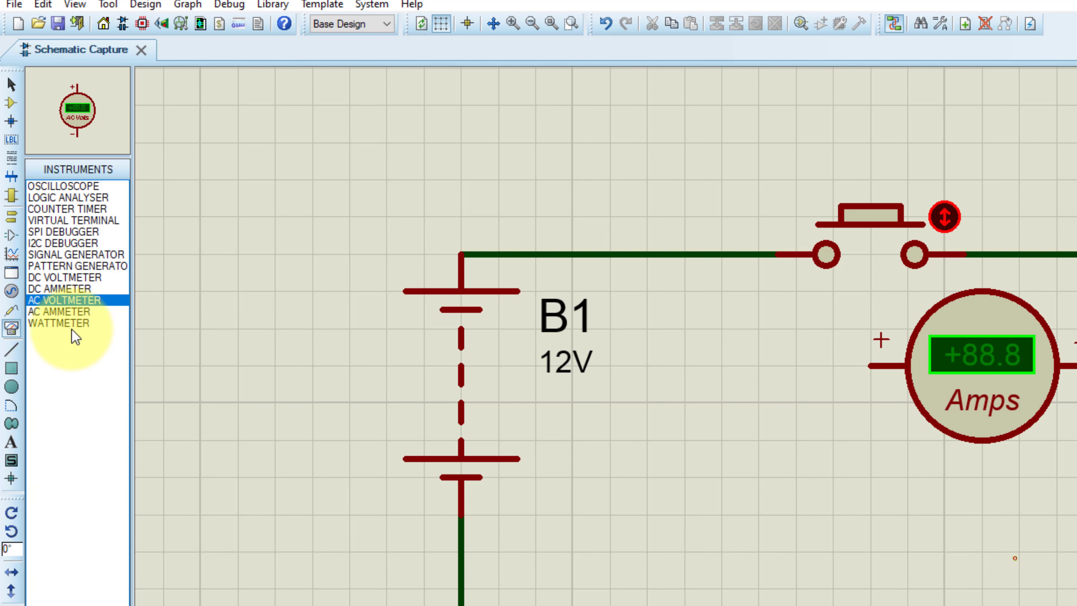
pyautogui.click(78, 289)
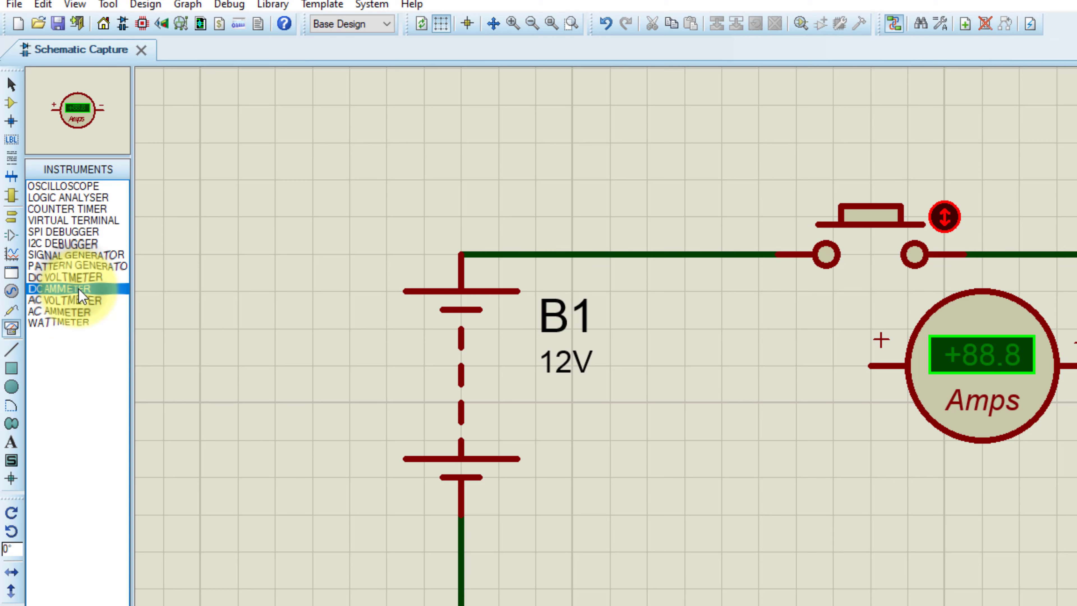
# Place a DC voltmeter inside the circuit loop and move the ammeter down beside it
pyautogui.click(78, 281)
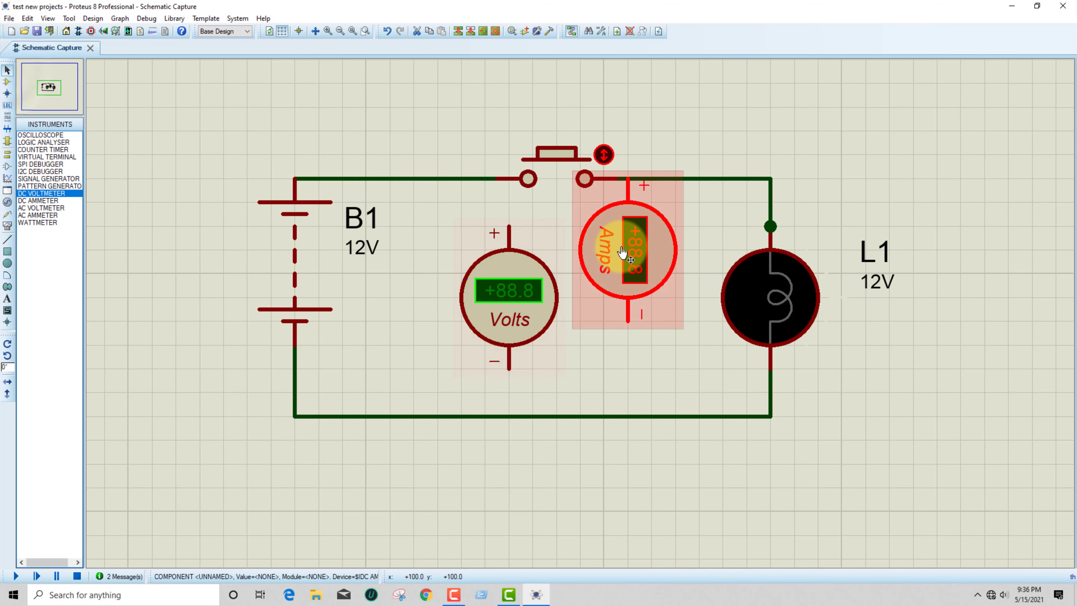
pyautogui.moveTo(631, 260); pyautogui.dragTo(634, 306)
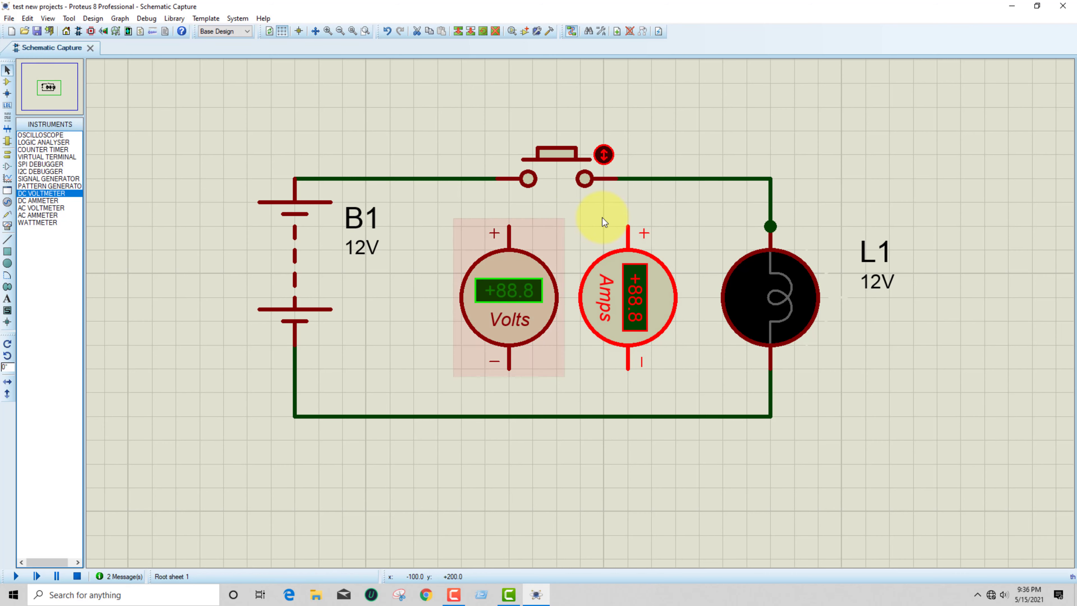
# Move the ammeter above lamp L1 and rotate it upright with its positive terminal facing the push button
pyautogui.moveTo(645, 311); pyautogui.dragTo(850, 162)
pyautogui.press('KP_Add')
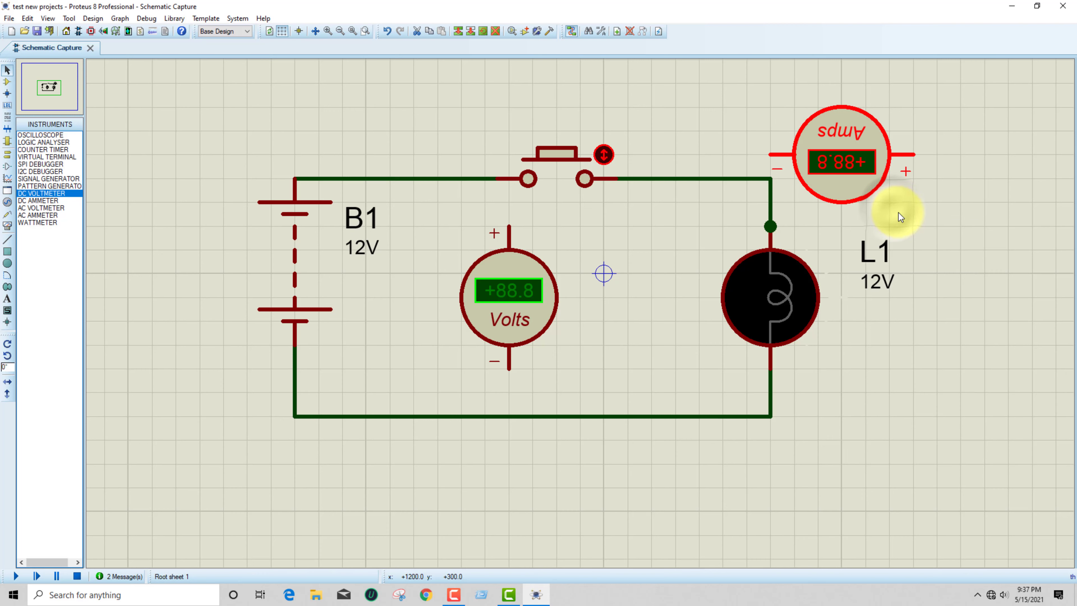
pyautogui.rightClick(855, 164)
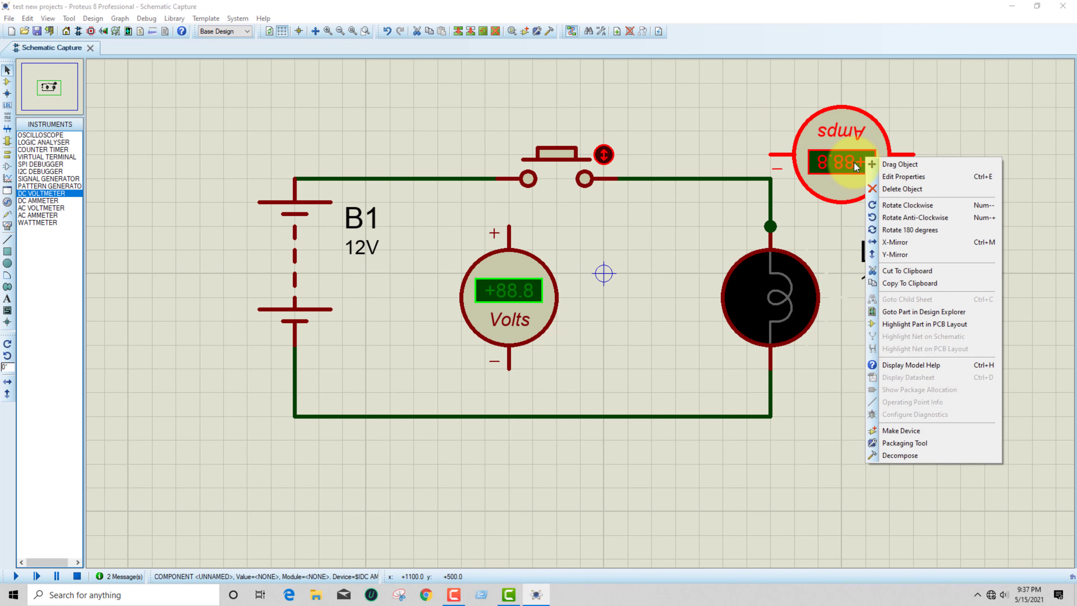
pyautogui.click(909, 229)
pyautogui.click(966, 176)
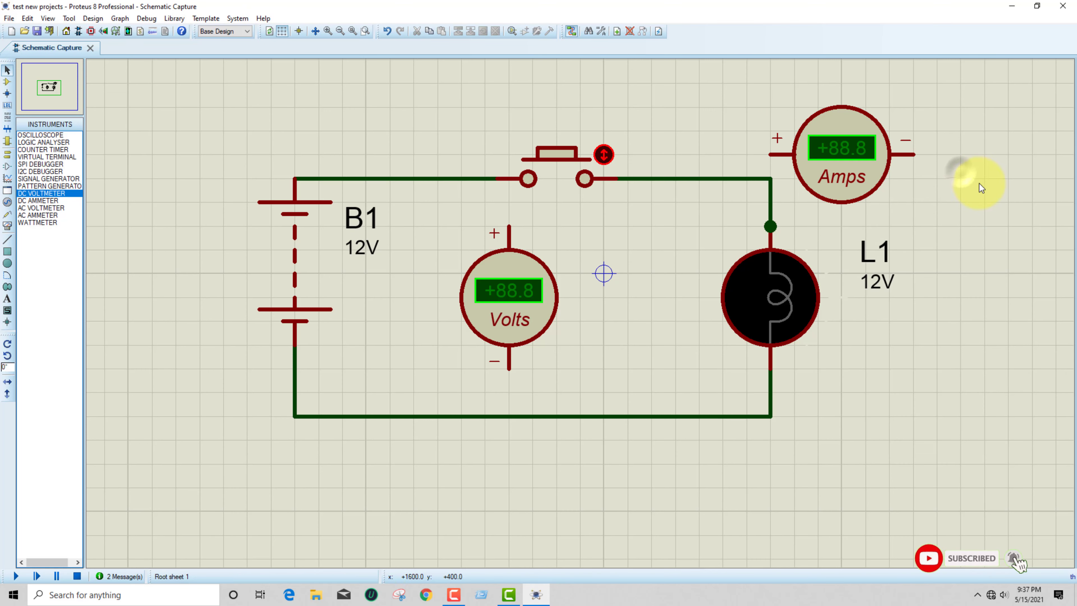
# Delete the wire between the push button and lamp L1
pyautogui.click(652, 181)
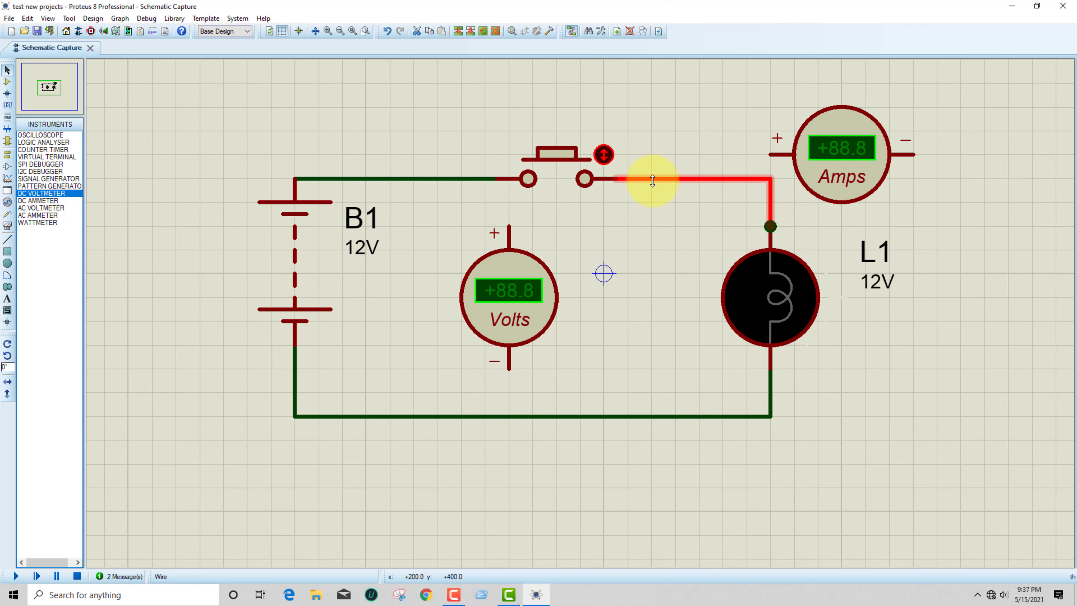
pyautogui.click(674, 128)
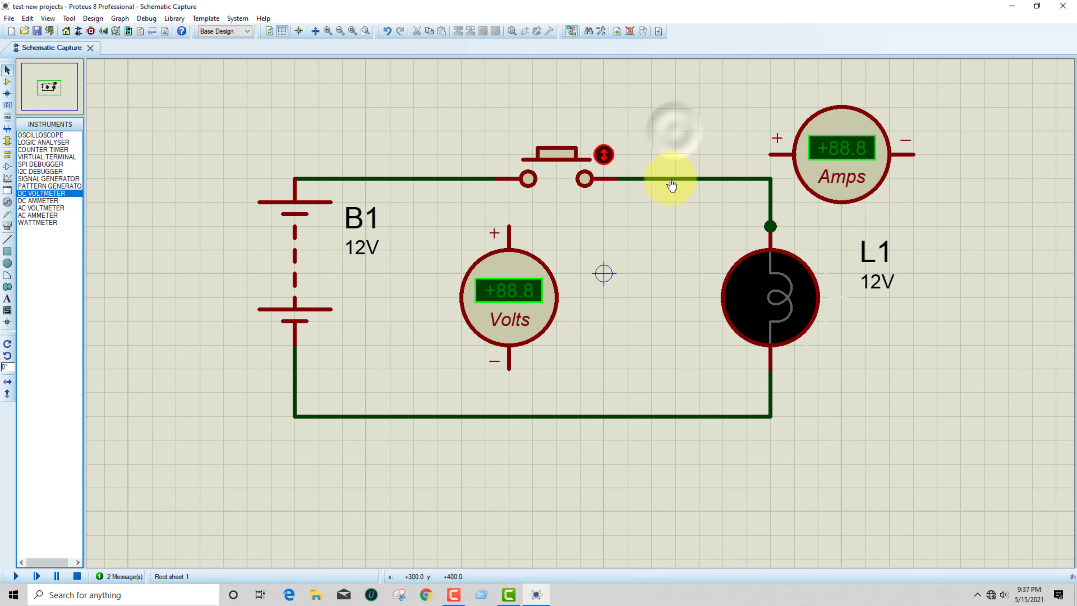
pyautogui.click(669, 180)
pyautogui.press('Delete')
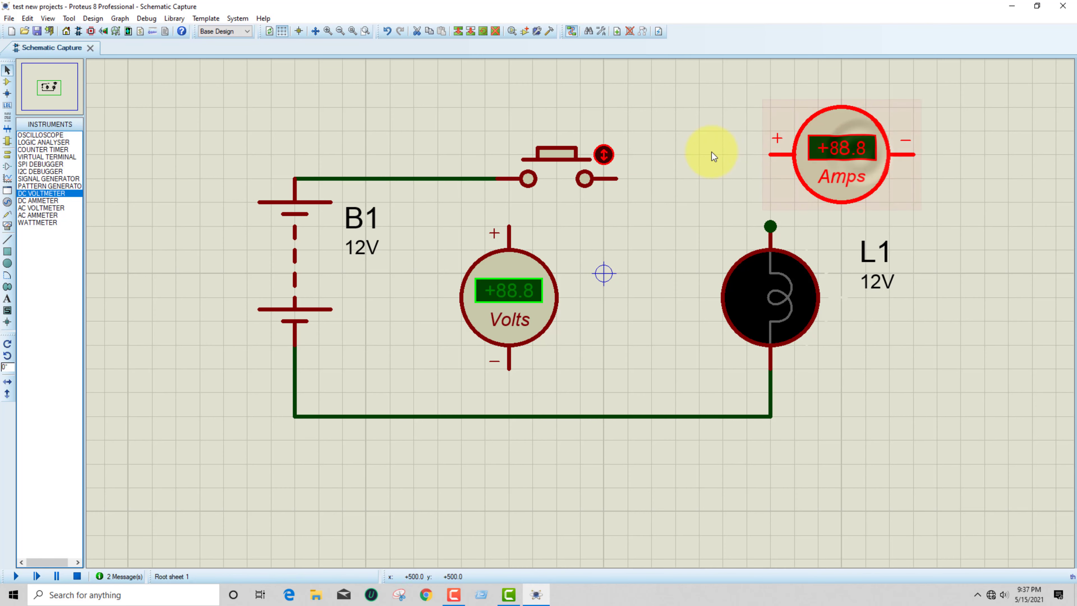
pyautogui.click(679, 110)
# Move the ammeter closer to the push button, keeping its component properties at their defaults
pyautogui.click(863, 147)
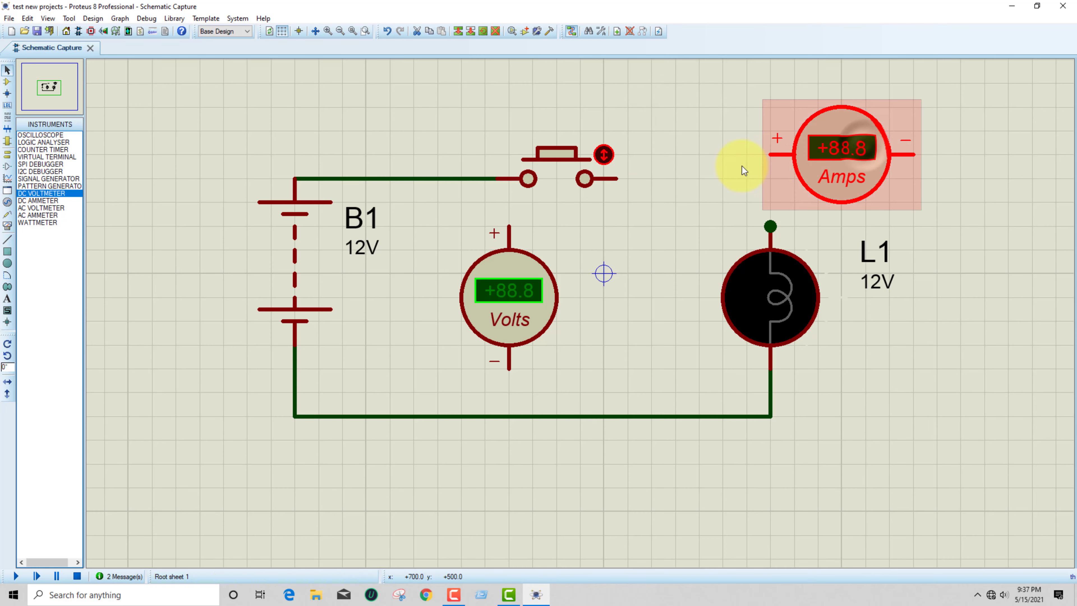
pyautogui.click(860, 152)
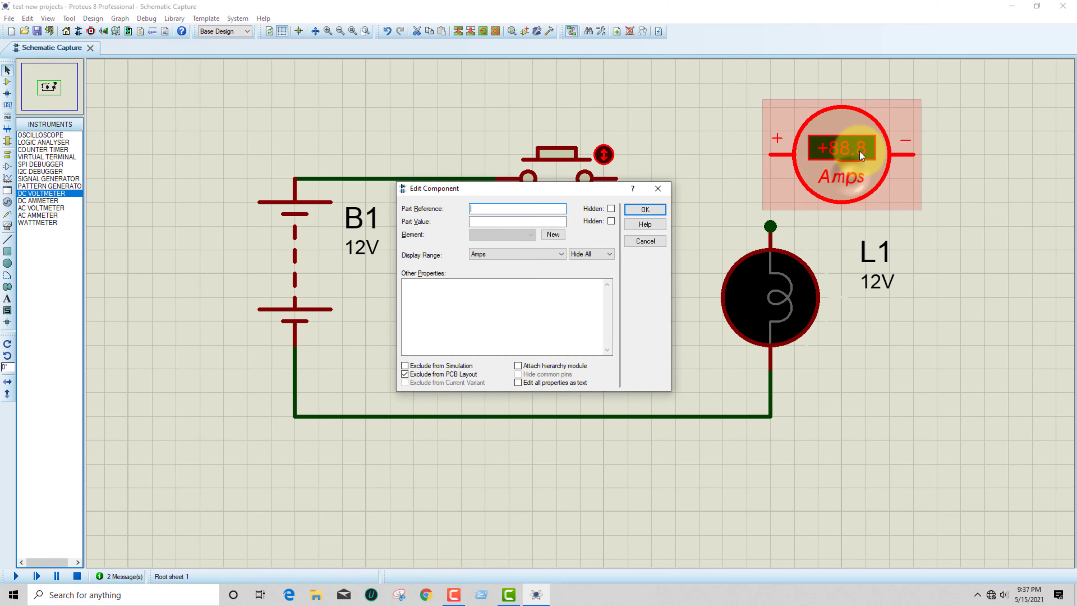
pyautogui.click(653, 211)
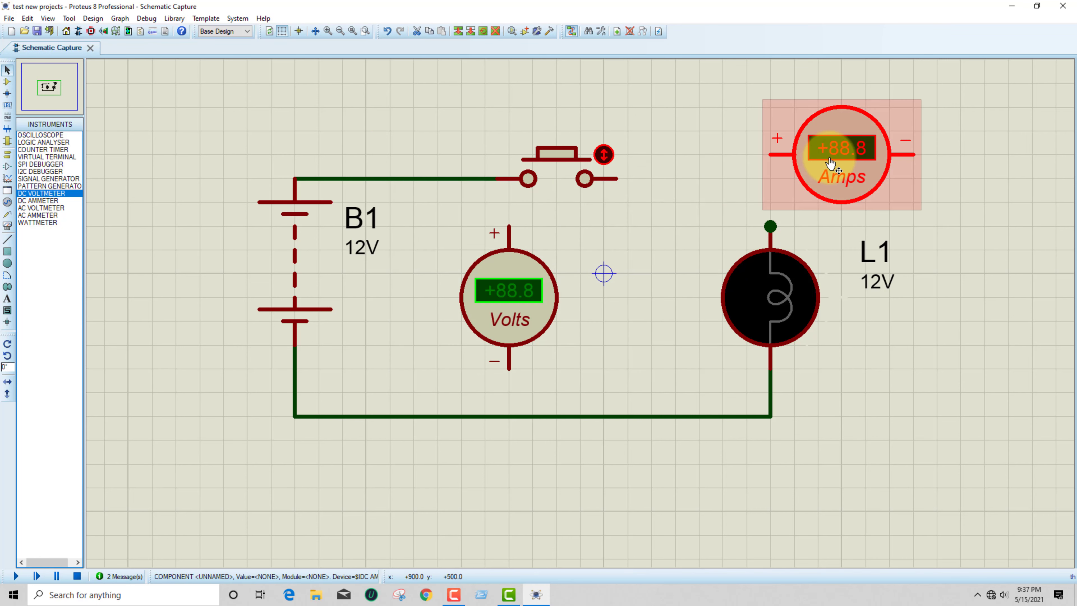
pyautogui.moveTo(806, 150)
pyautogui.mouseDown()
pyautogui.moveTo(706, 162)
pyautogui.moveTo(710, 200)
pyautogui.moveTo(686, 176)
pyautogui.moveTo(659, 185)
pyautogui.moveTo(766, 148)
pyautogui.mouseUp()
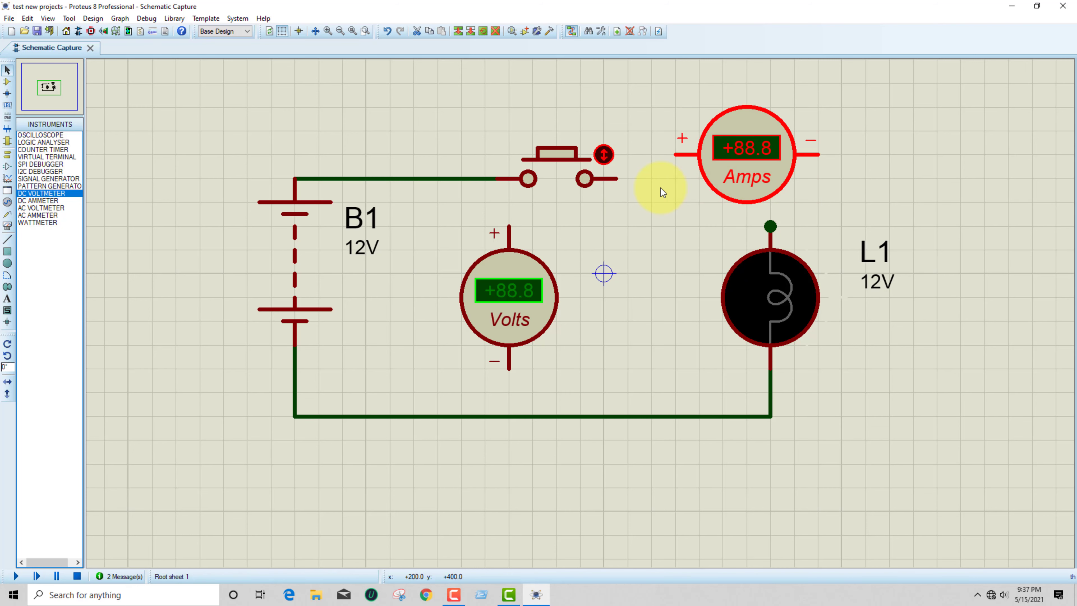
pyautogui.click(645, 224)
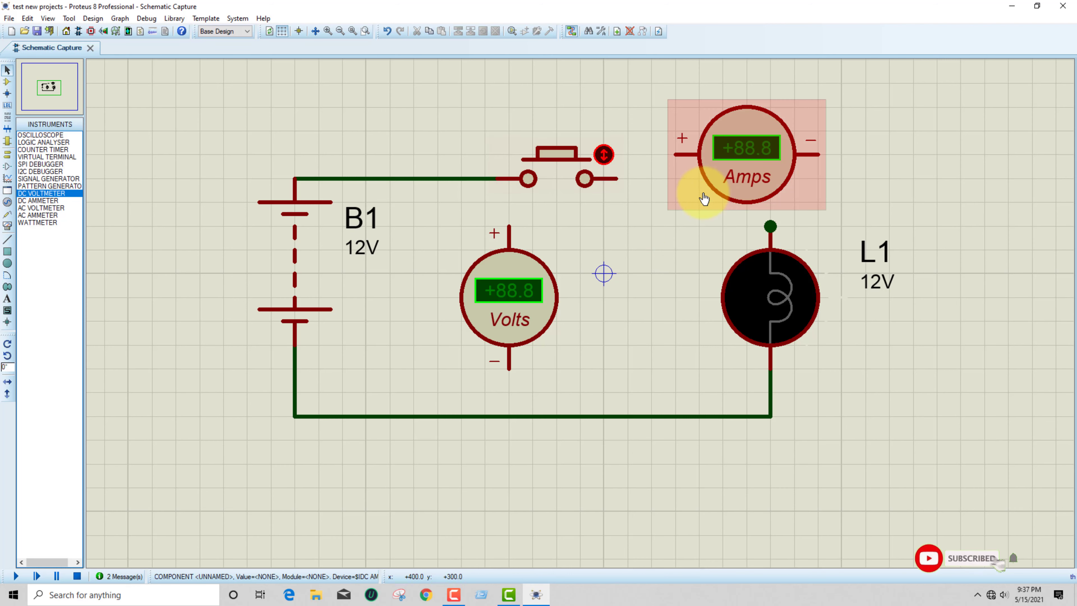
# Wire the ammeter in series, its positive terminal to the push button and its negative terminal to lamp L1
pyautogui.click(662, 147)
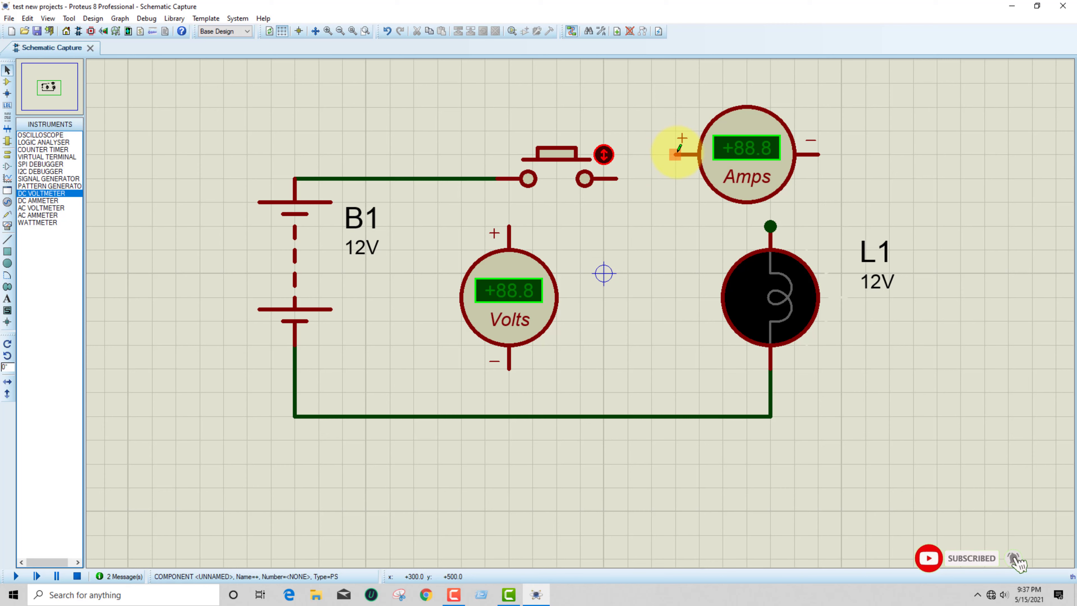
pyautogui.click(620, 175)
pyautogui.click(818, 155)
pyautogui.click(770, 226)
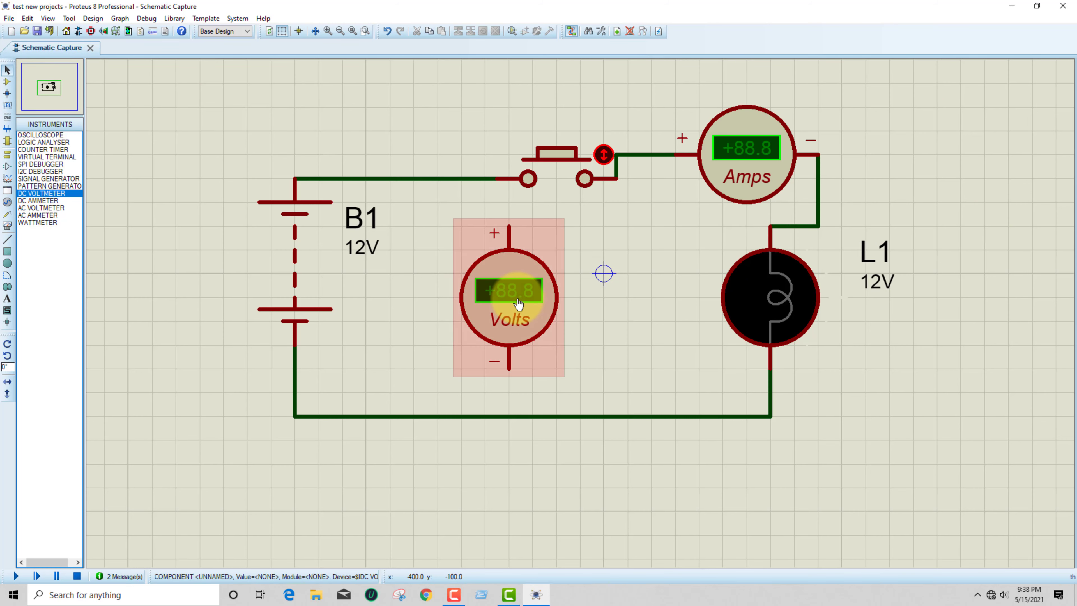
# Move the voltmeter next to lamp L1, below the wire joining the push button and ammeter
pyautogui.click(540, 302)
pyautogui.moveTo(499, 293); pyautogui.dragTo(642, 298)
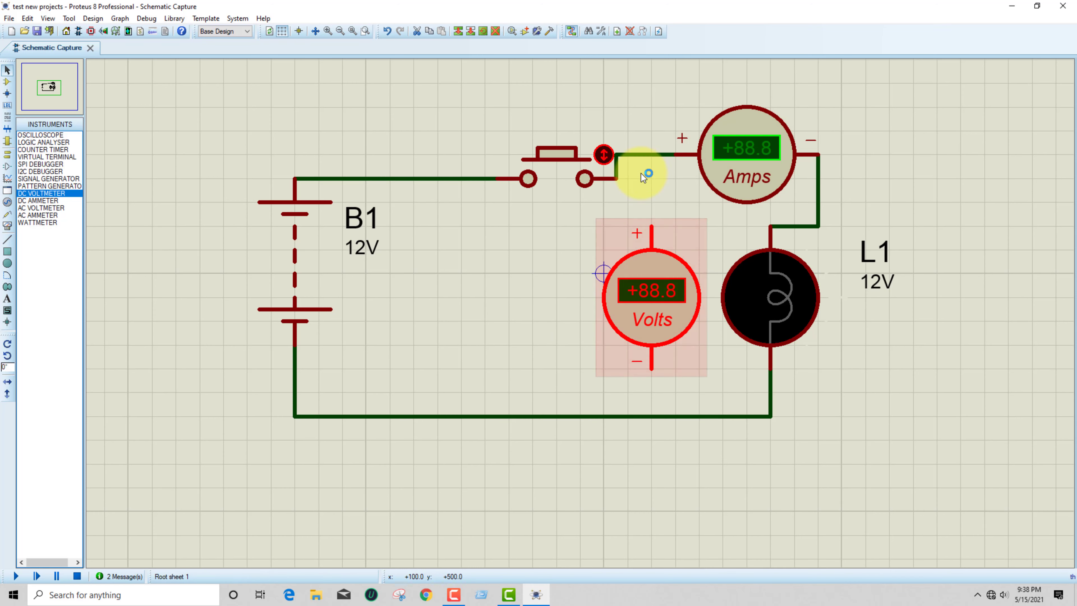
pyautogui.click(618, 107)
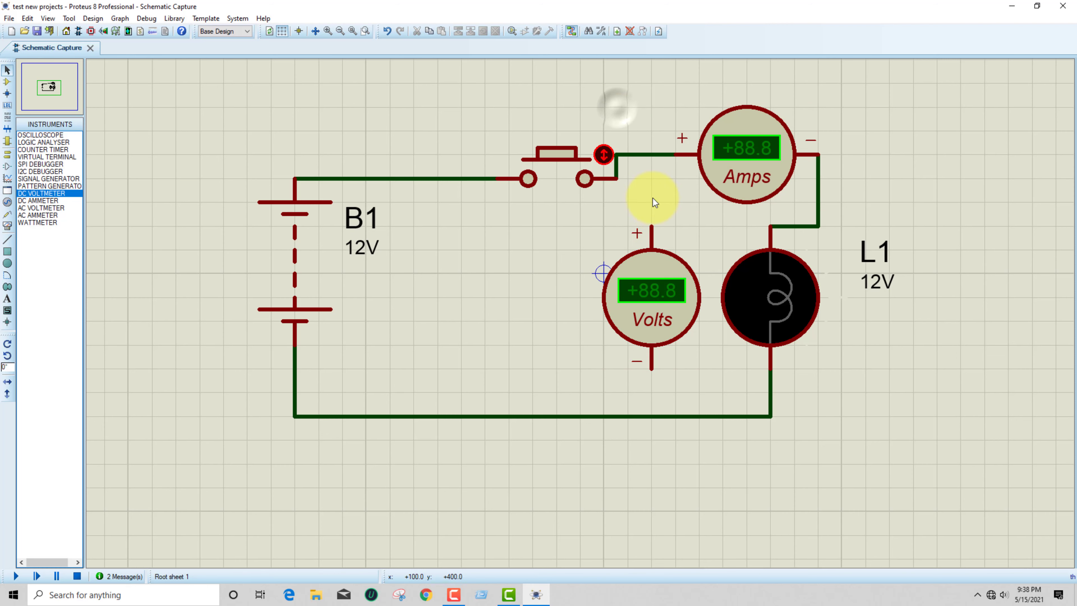
# Wire the voltmeter's positive terminal to the button–ammeter wire and its negative terminal to the battery's return wire
pyautogui.click(652, 225)
pyautogui.click(651, 155)
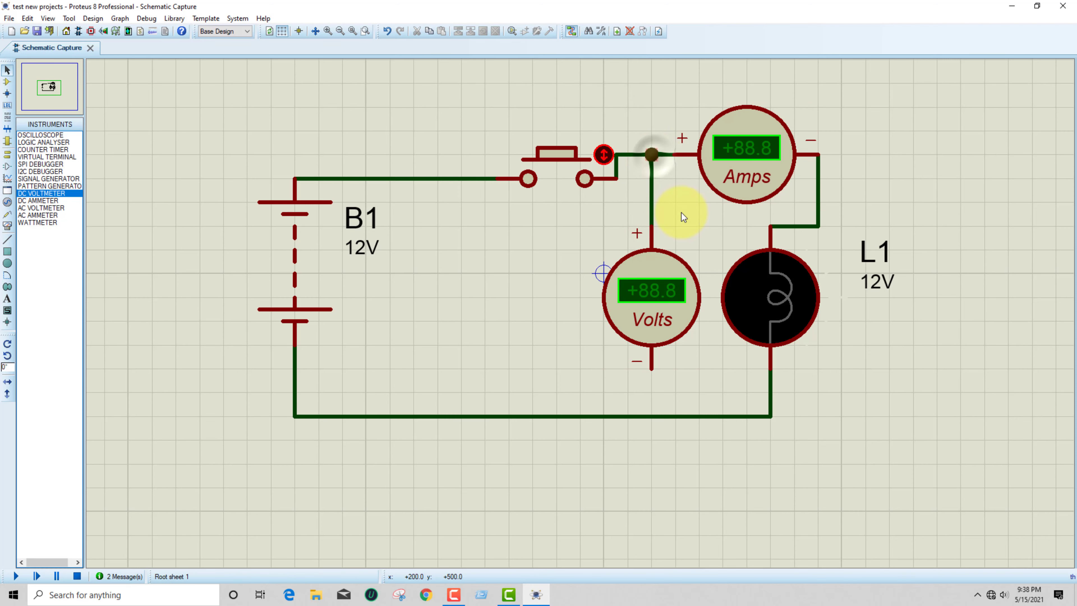
pyautogui.click(652, 365)
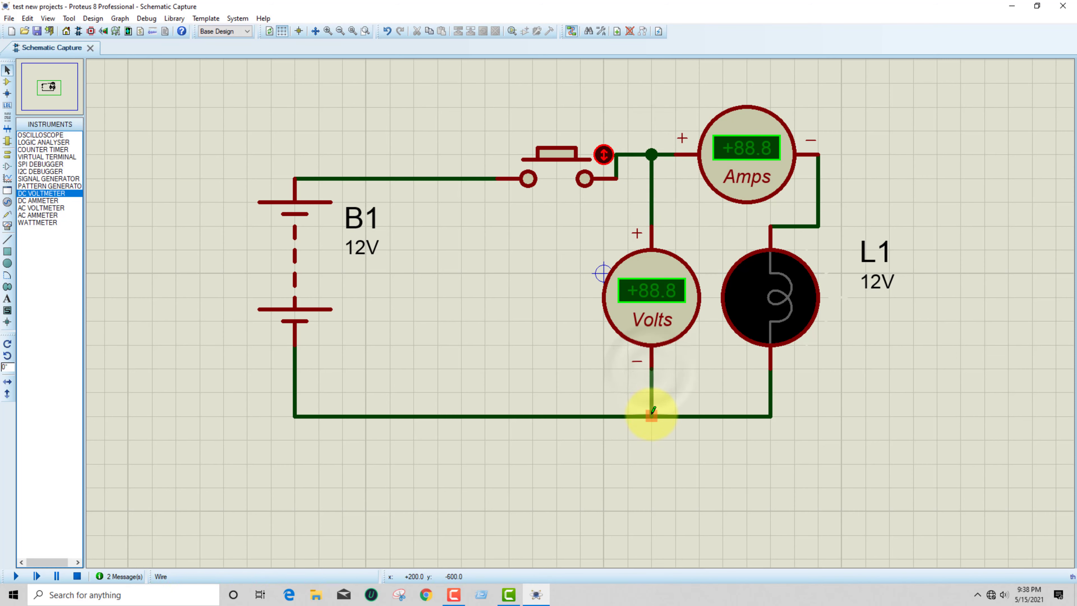
pyautogui.click(652, 416)
pyautogui.click(8, 71)
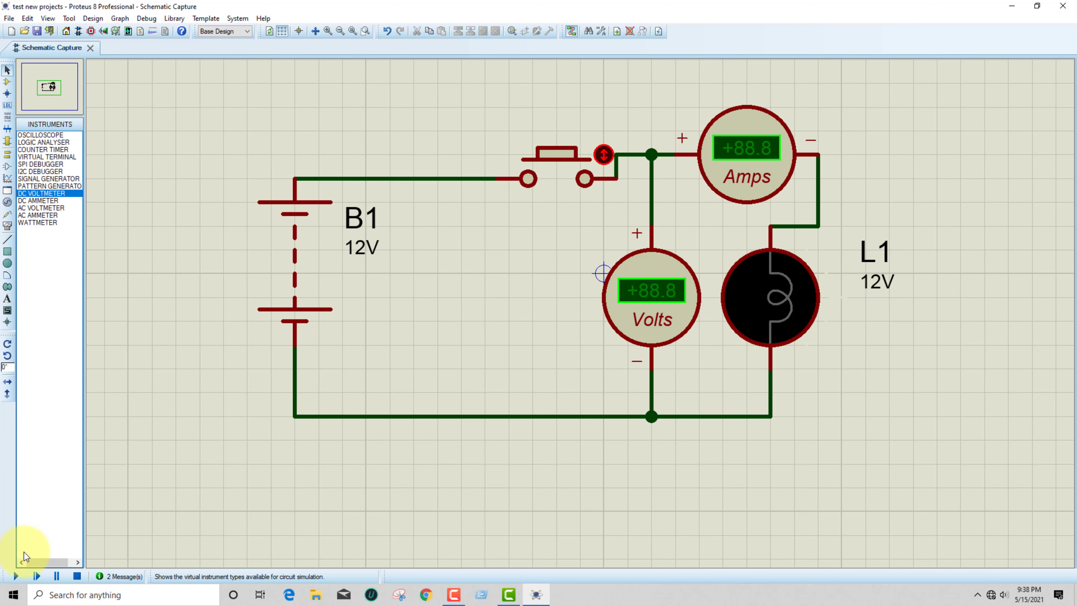
# Run the simulation and repeatedly close and open the push button to test the lamp and both meters
pyautogui.click(16, 576)
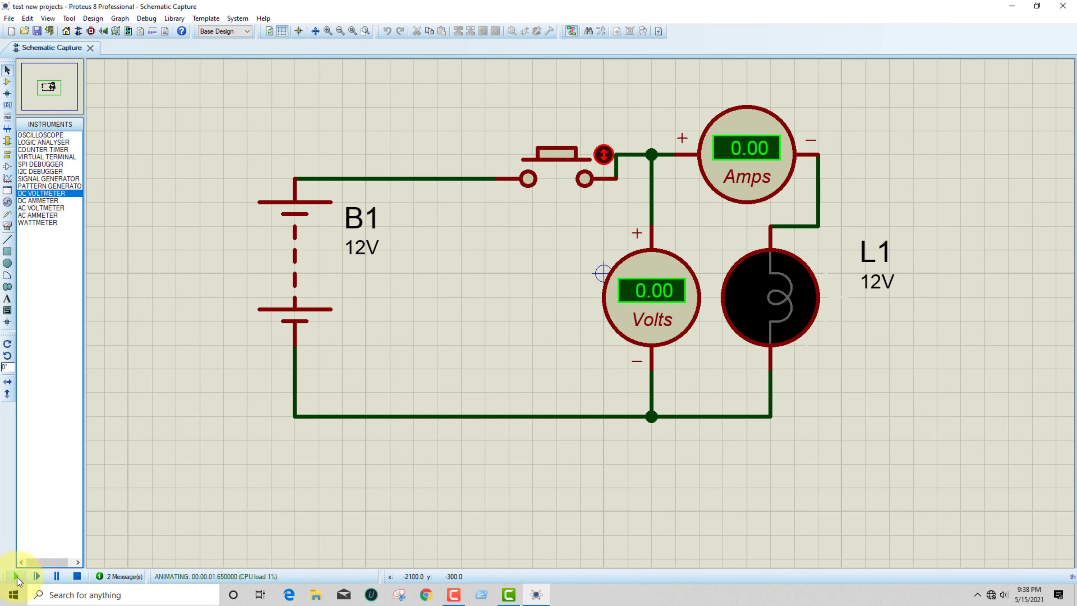
pyautogui.click(554, 169)
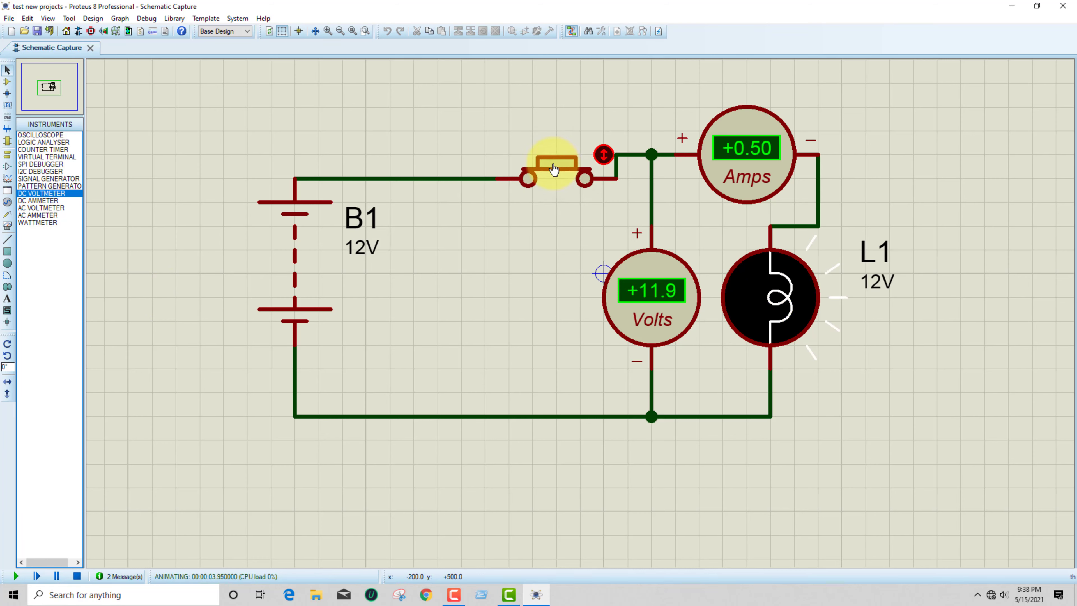
pyautogui.click(553, 169)
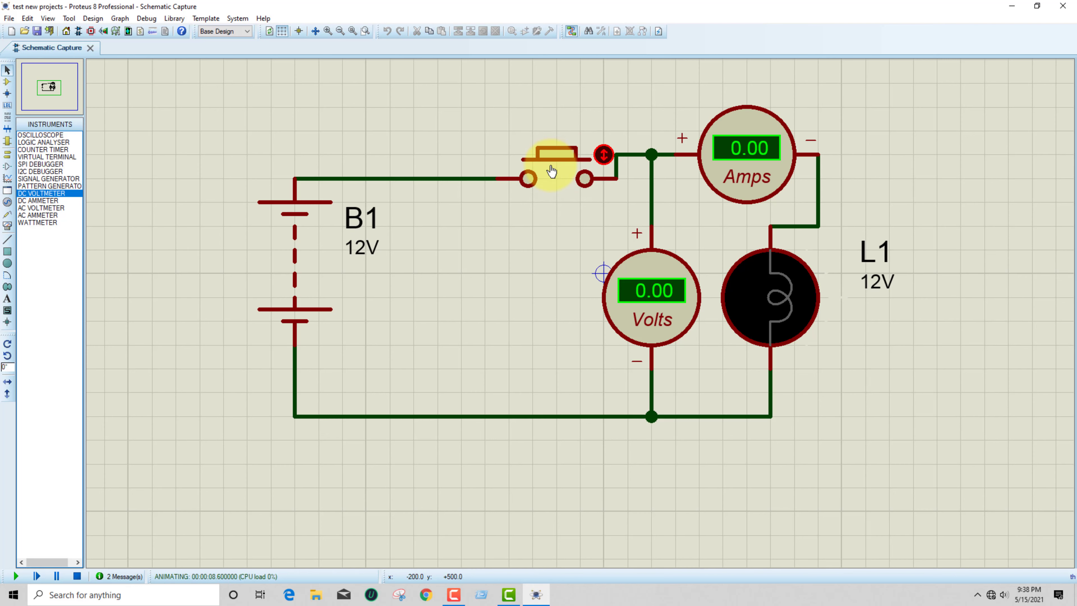
pyautogui.click(552, 169)
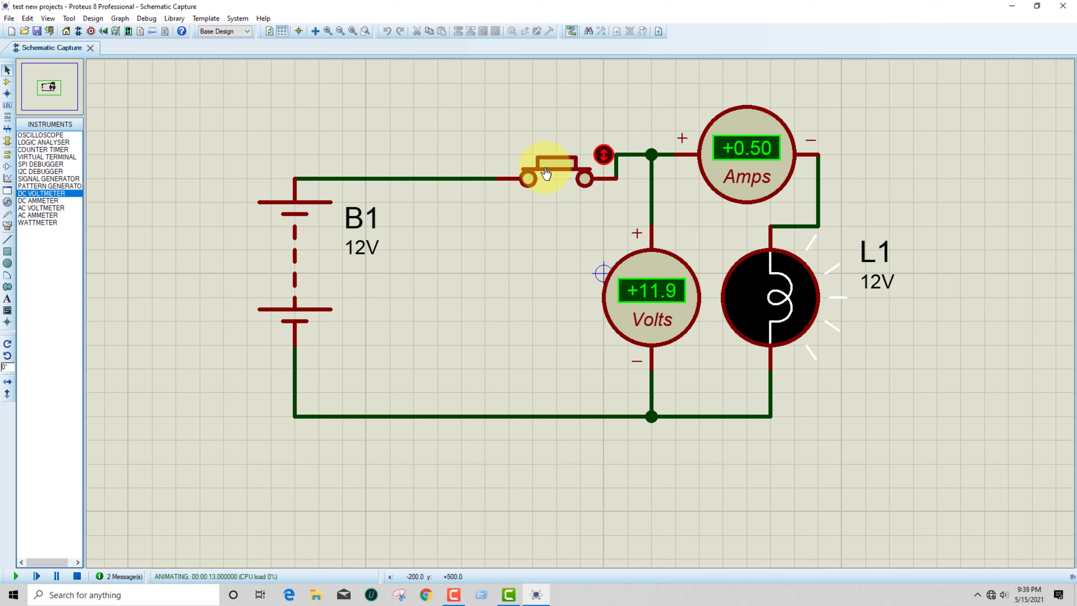
pyautogui.click(546, 173)
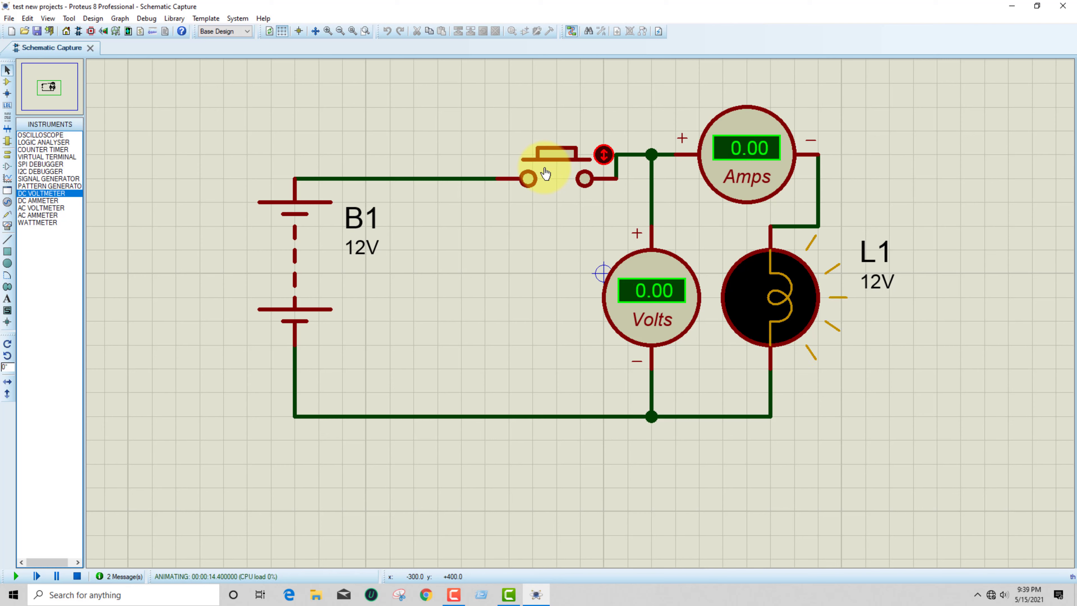
pyautogui.click(574, 160)
pyautogui.click(570, 164)
pyautogui.click(567, 165)
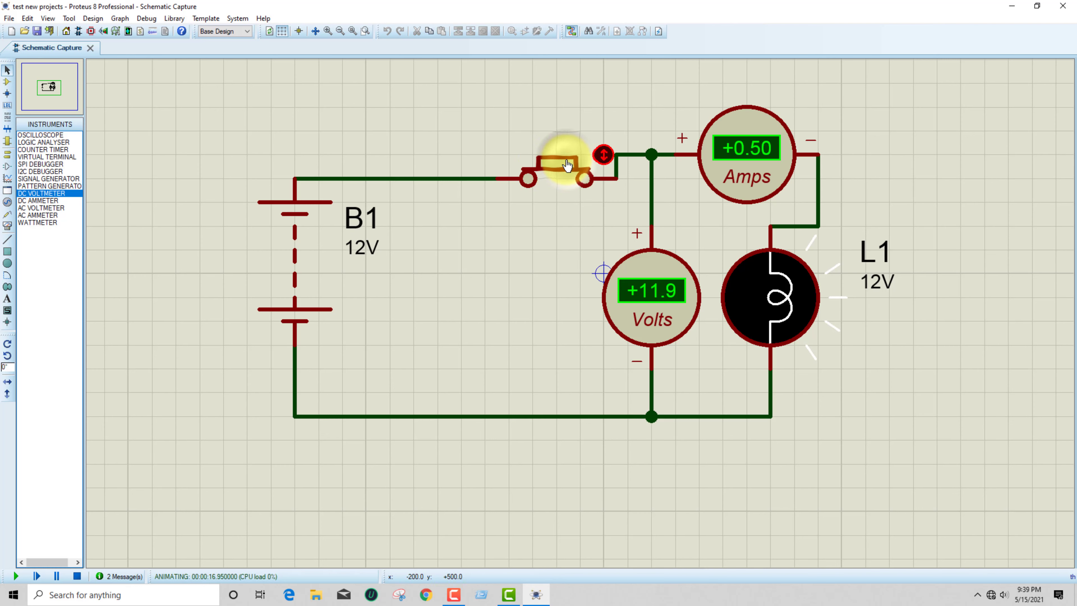
pyautogui.click(568, 165)
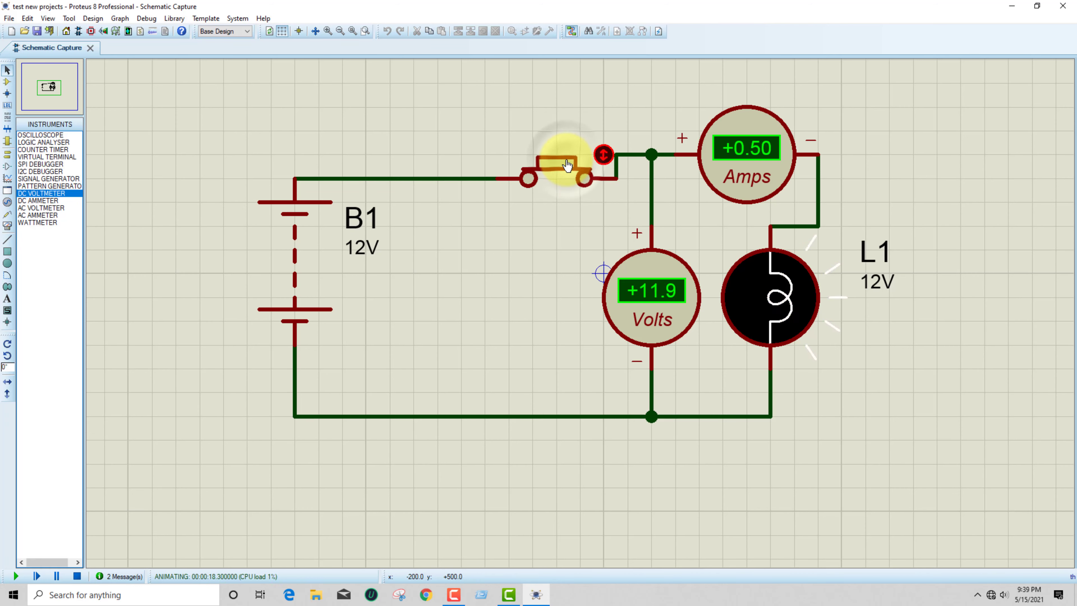
pyautogui.click(568, 165)
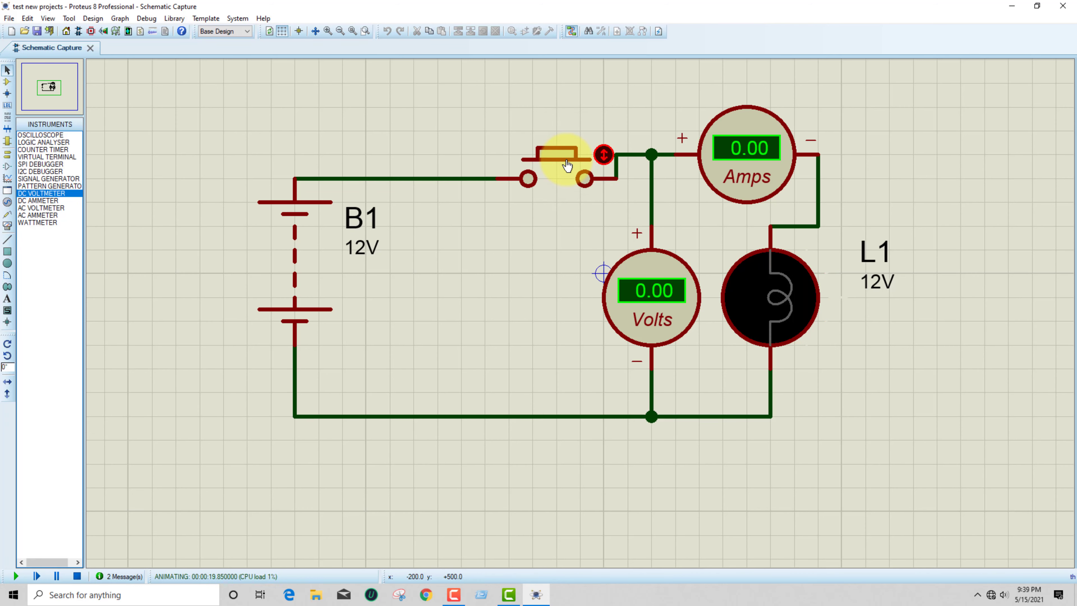
# Show the schematic's loaded devices and select LAMP while the simulation runs
pyautogui.click(8, 82)
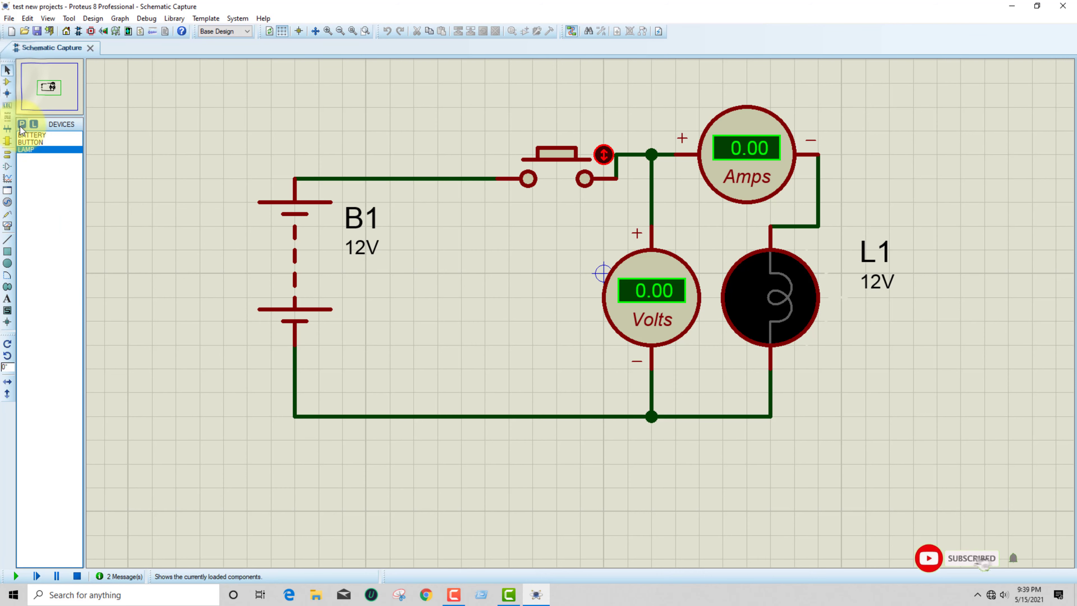
pyautogui.click(33, 149)
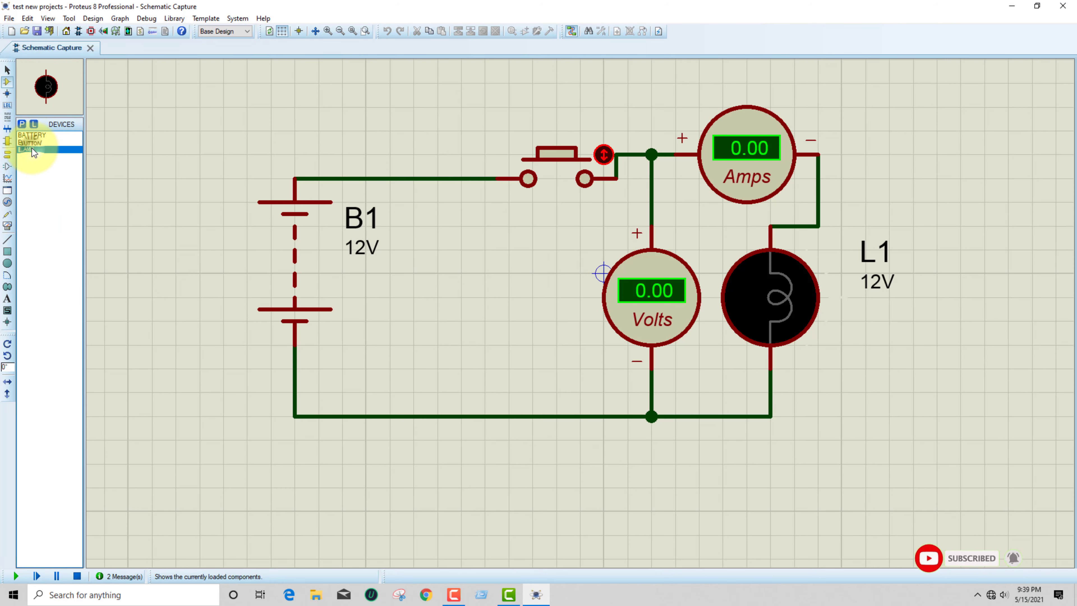
pyautogui.press('F12')
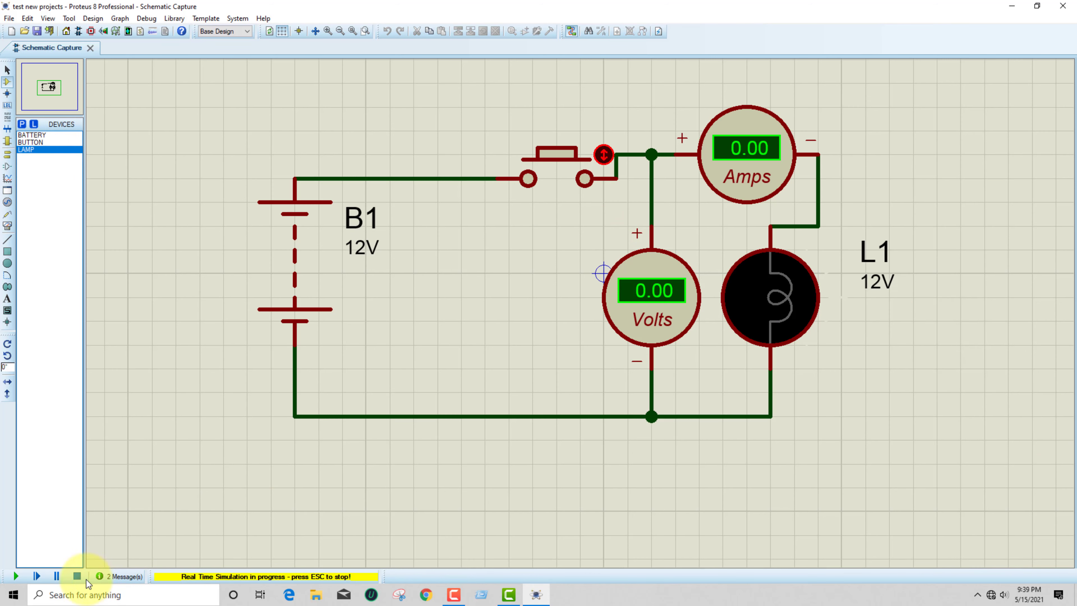
# Stop the simulation and place a second LAMP to the right of lamp L1
pyautogui.click(77, 576)
pyautogui.click(29, 149)
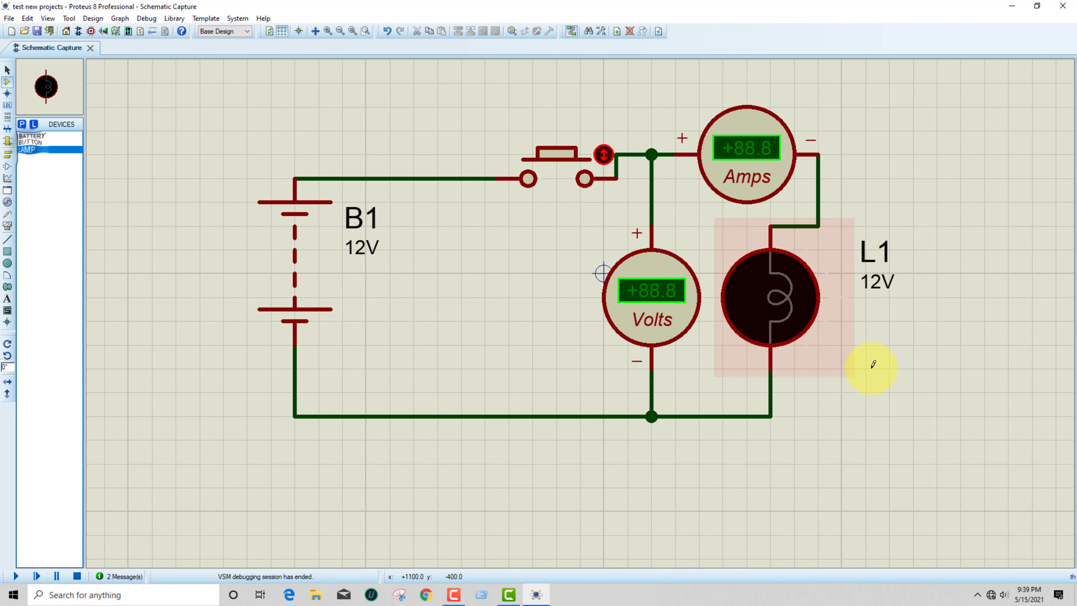
pyautogui.click(952, 328)
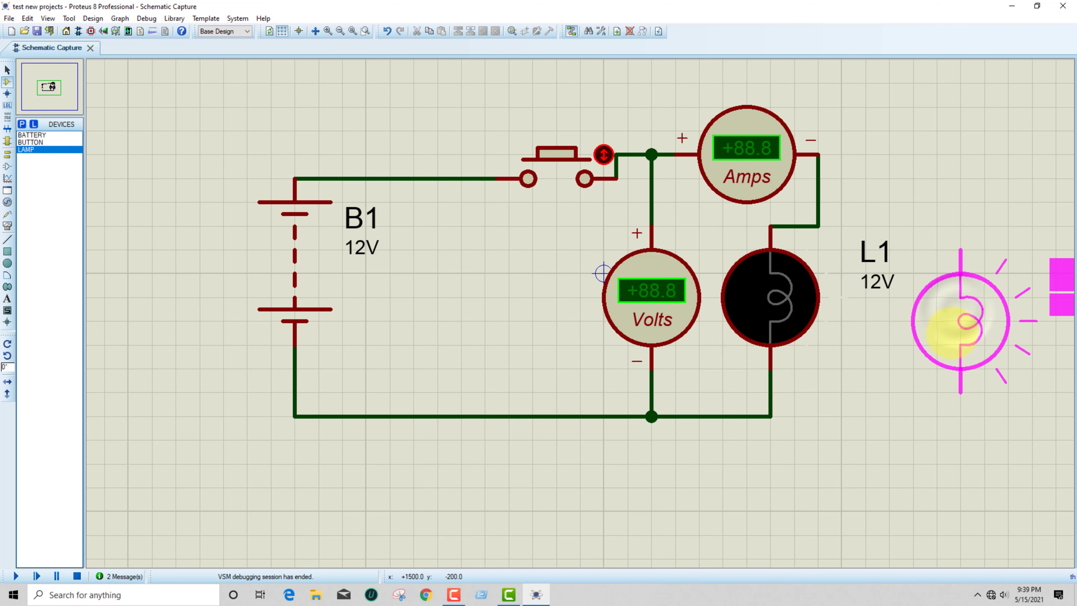
pyautogui.click(955, 312)
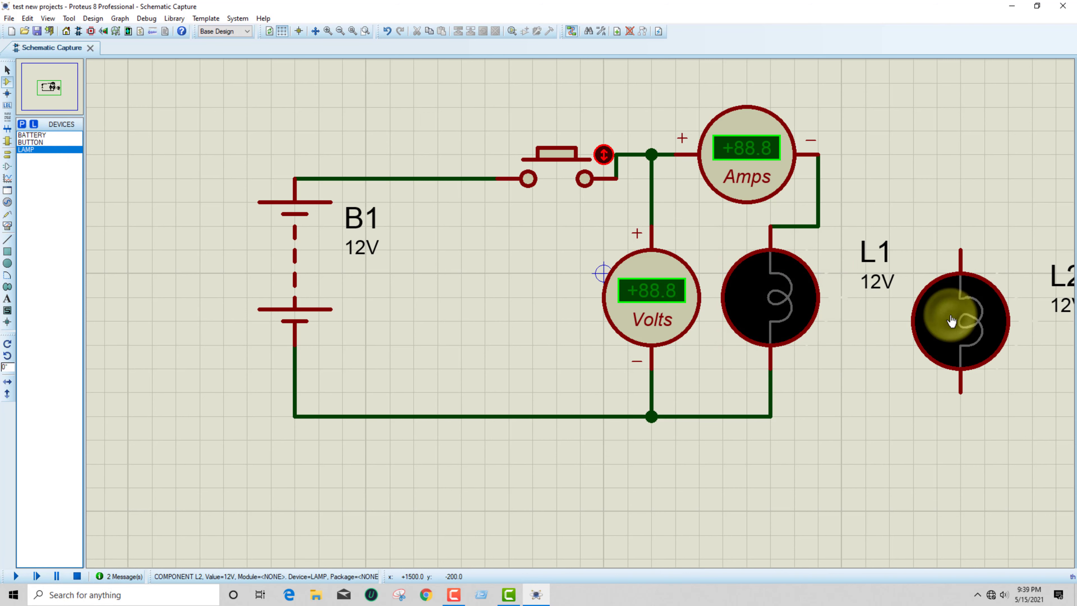
# Wire the second lamp in parallel with L1, from the ammeter's output wire to the battery's return wire, and return to selection mode
pyautogui.click(981, 236)
pyautogui.click(961, 248)
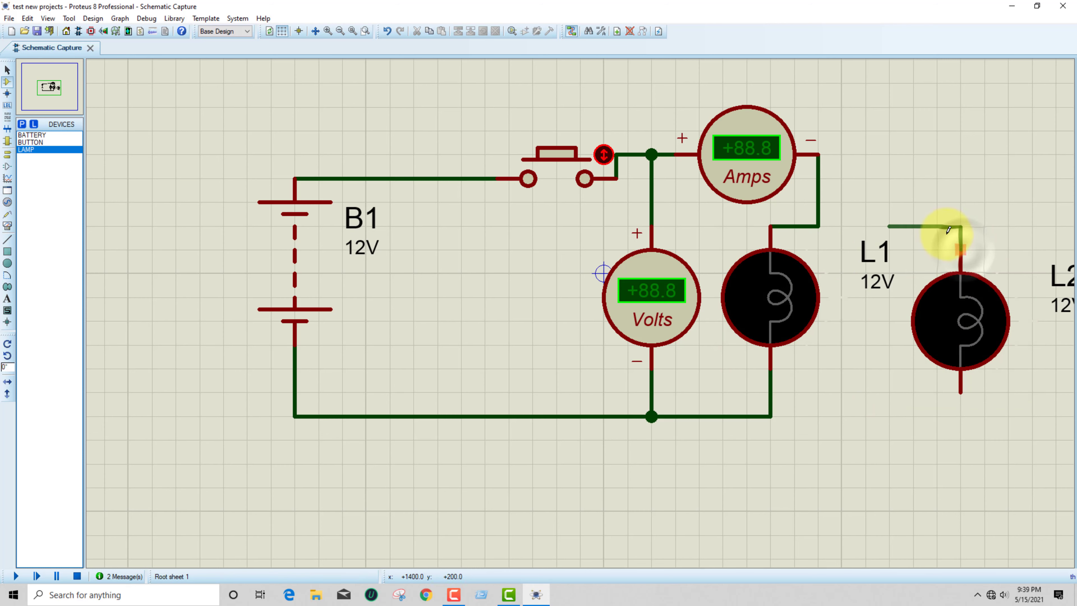
pyautogui.click(821, 225)
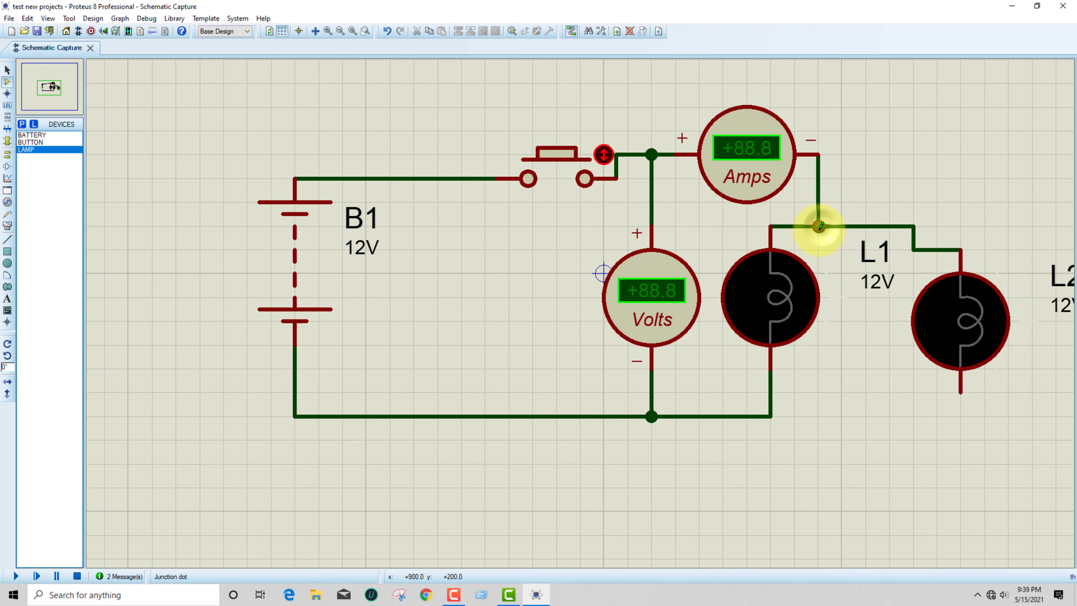
pyautogui.click(947, 396)
pyautogui.click(777, 417)
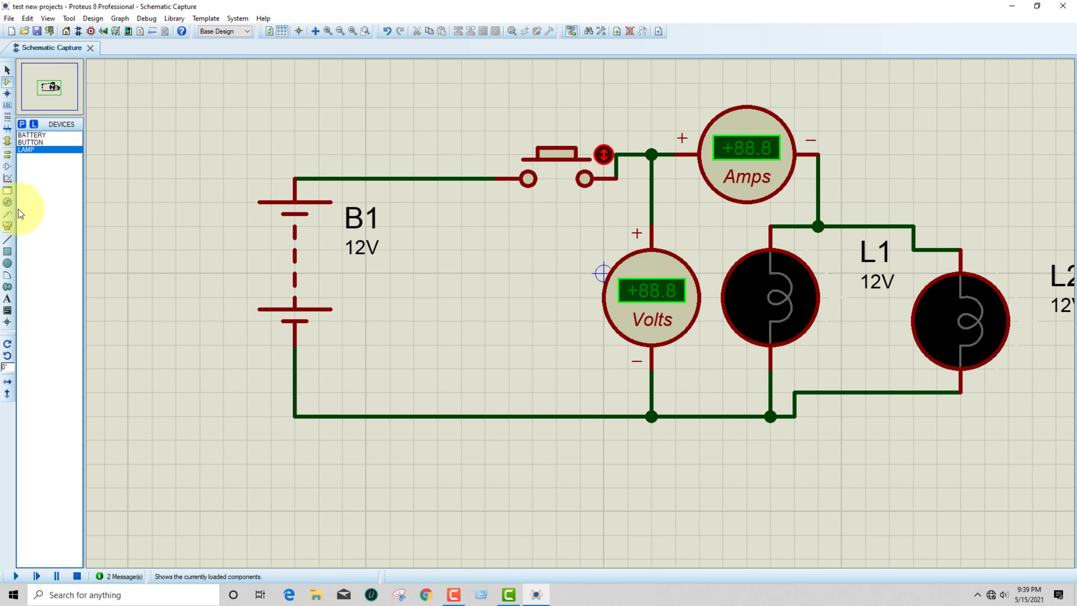
pyautogui.click(6, 69)
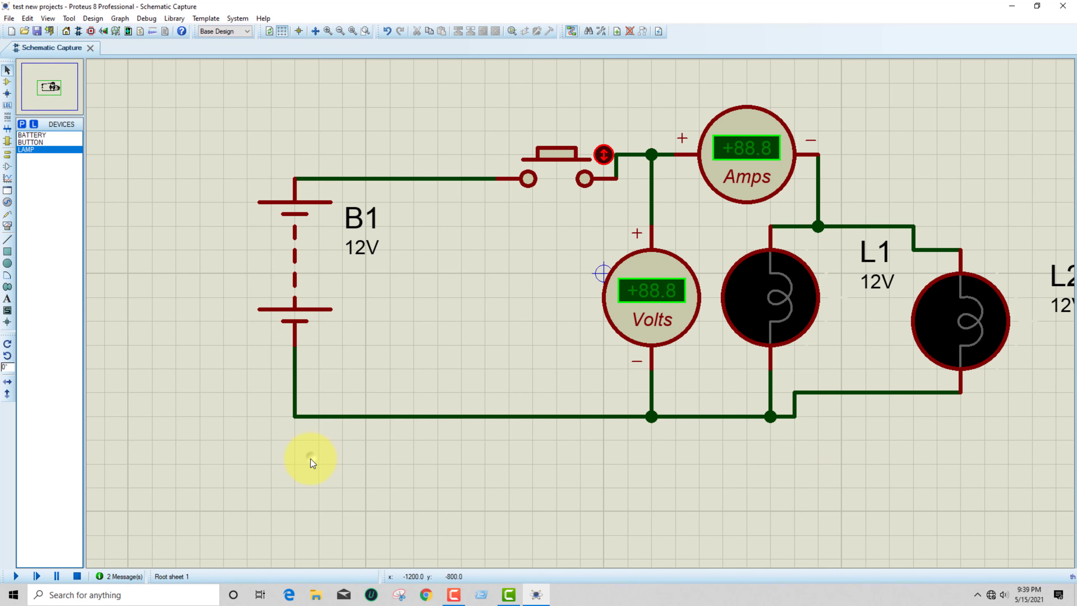
# Run the simulation, close and release the push button to test both parallel lamps and the meters, and stop the simulation
pyautogui.click(16, 576)
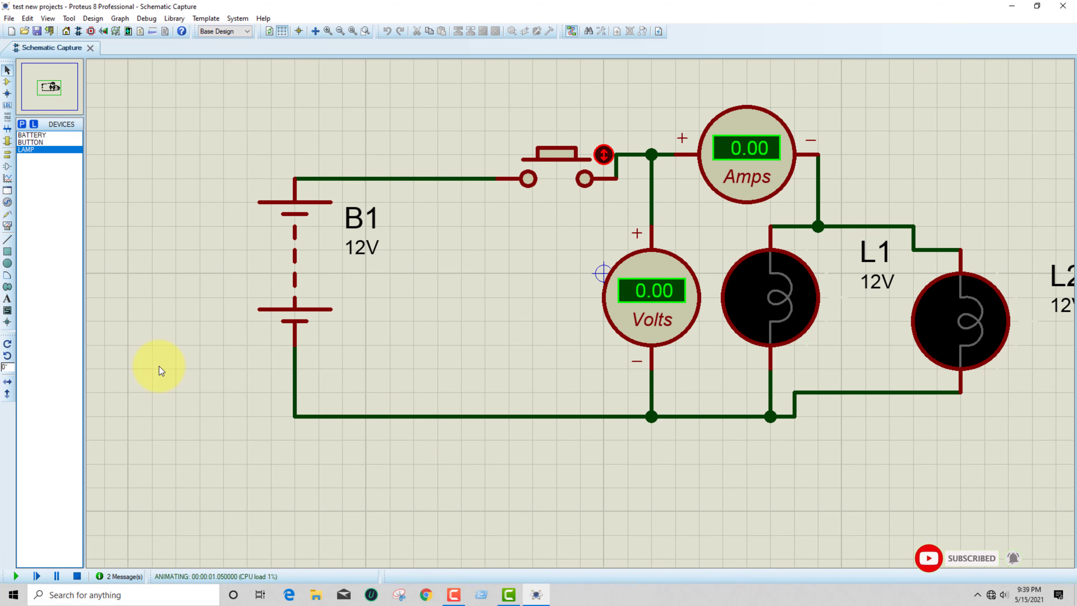
pyautogui.click(562, 164)
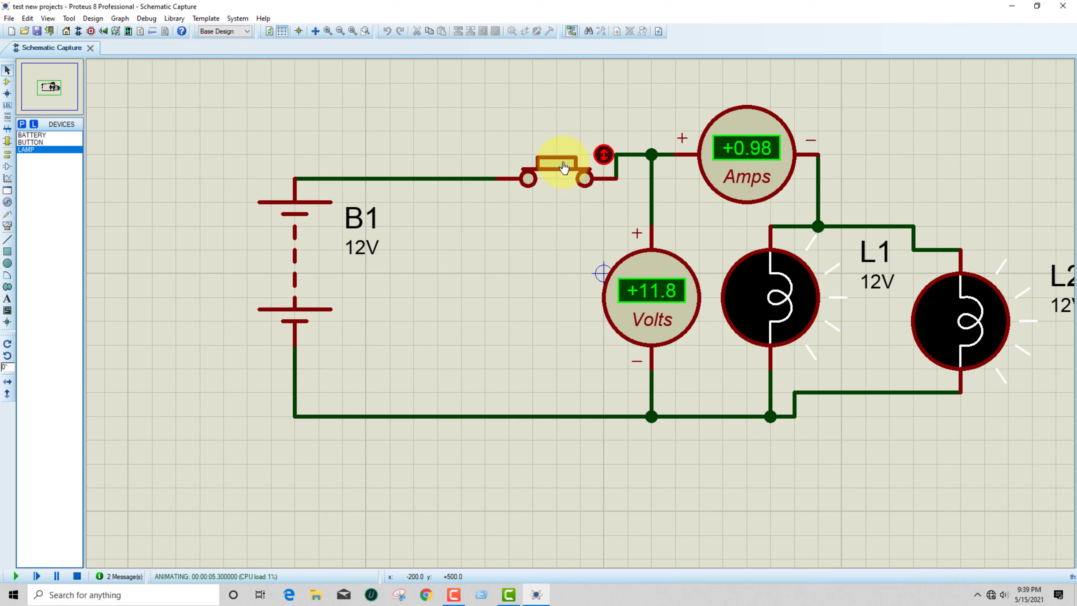
pyautogui.moveTo(564, 167); pyautogui.dragTo(563, 166)
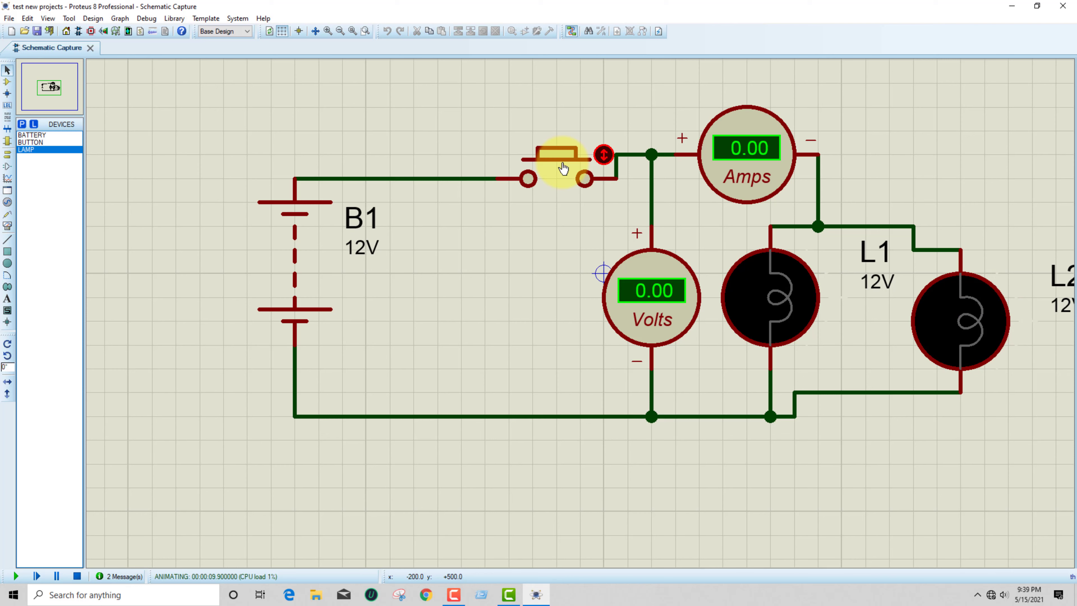
pyautogui.click(77, 576)
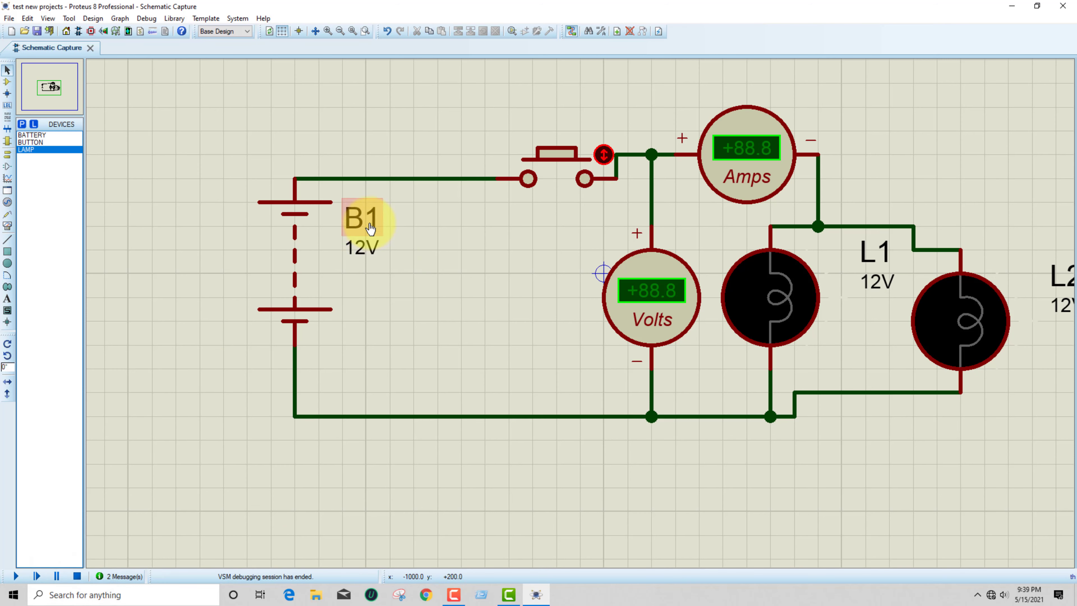
# Set the value of battery B1 to 13V
pyautogui.doubleClick(362, 247)
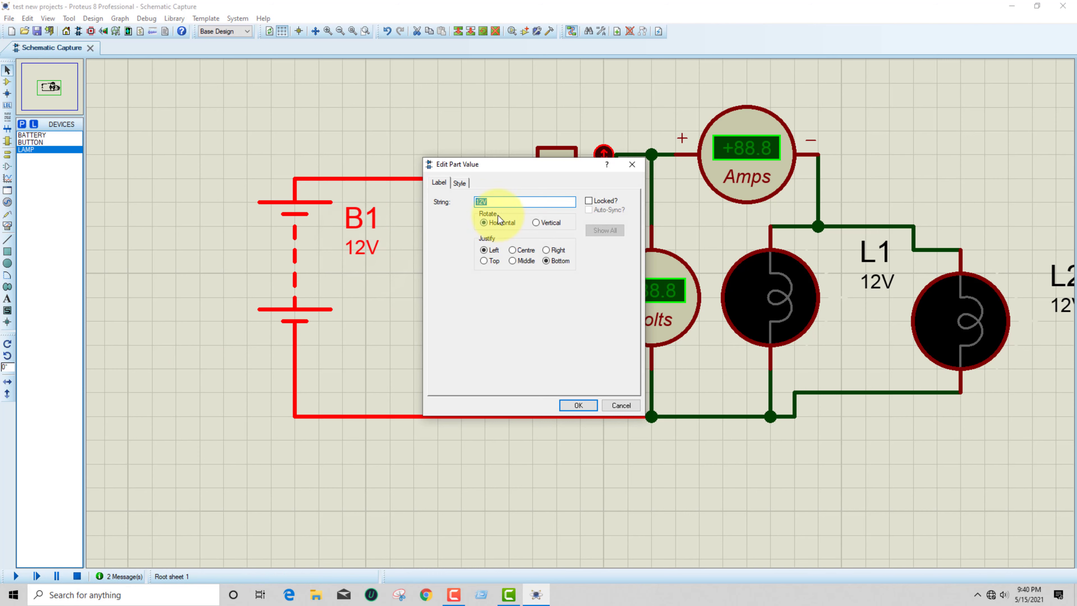
pyautogui.click(483, 201)
pyautogui.press('BackSpace')
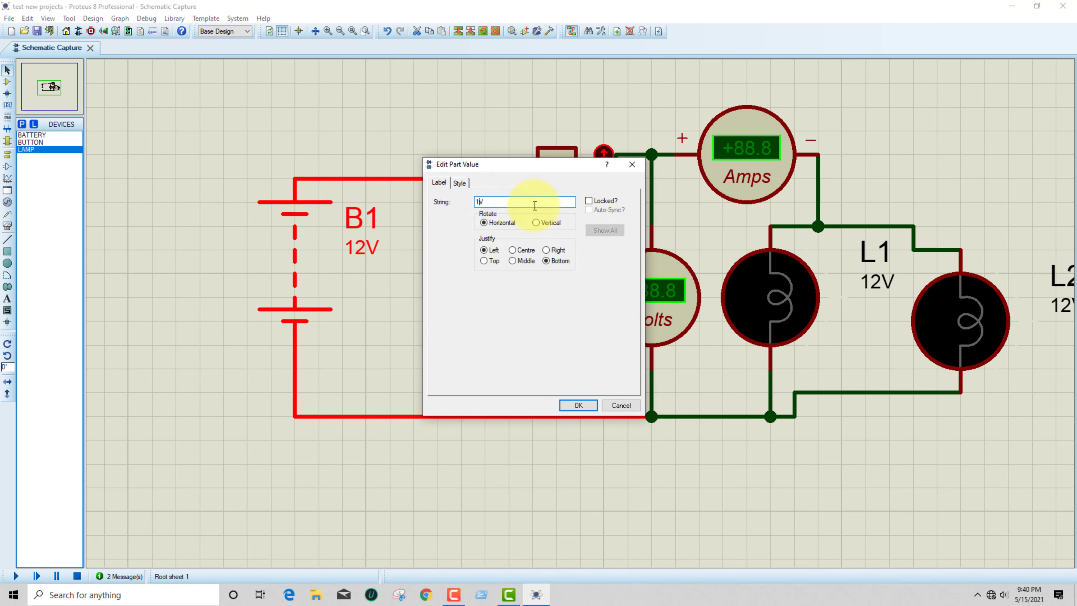
pyautogui.click(578, 406)
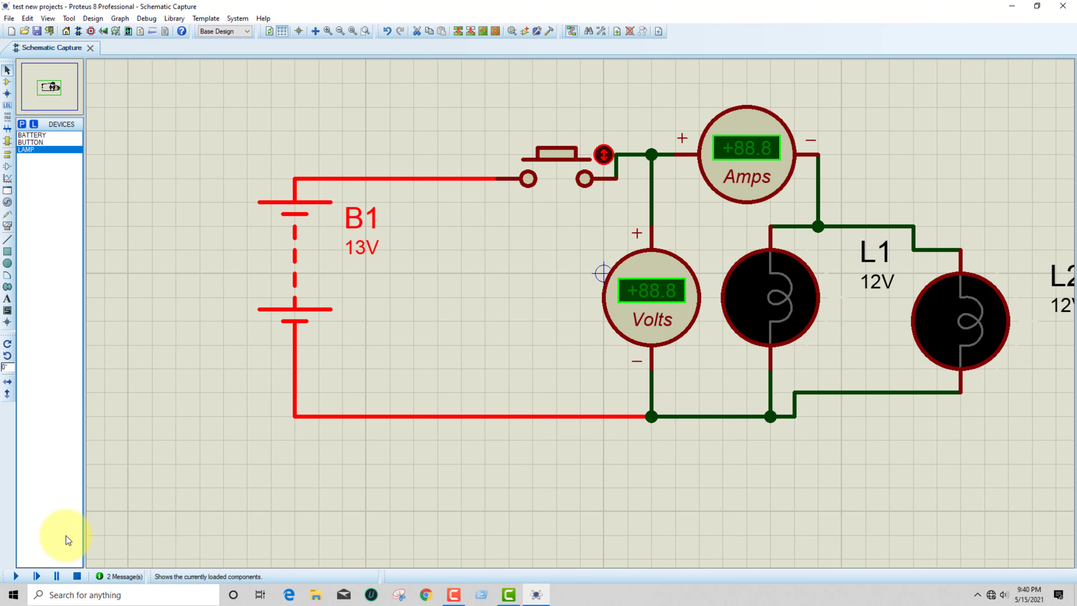
# Simulate the two-lamp circuit with the 13V battery, repeatedly closing and releasing the push button to check the lamps and meters
pyautogui.click(16, 576)
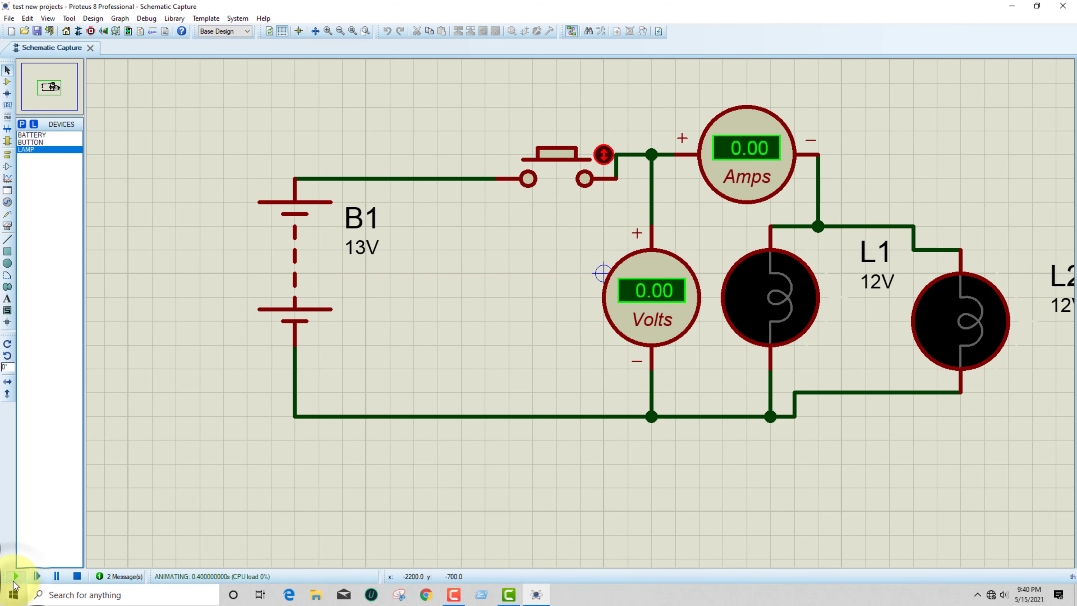
pyautogui.click(562, 165)
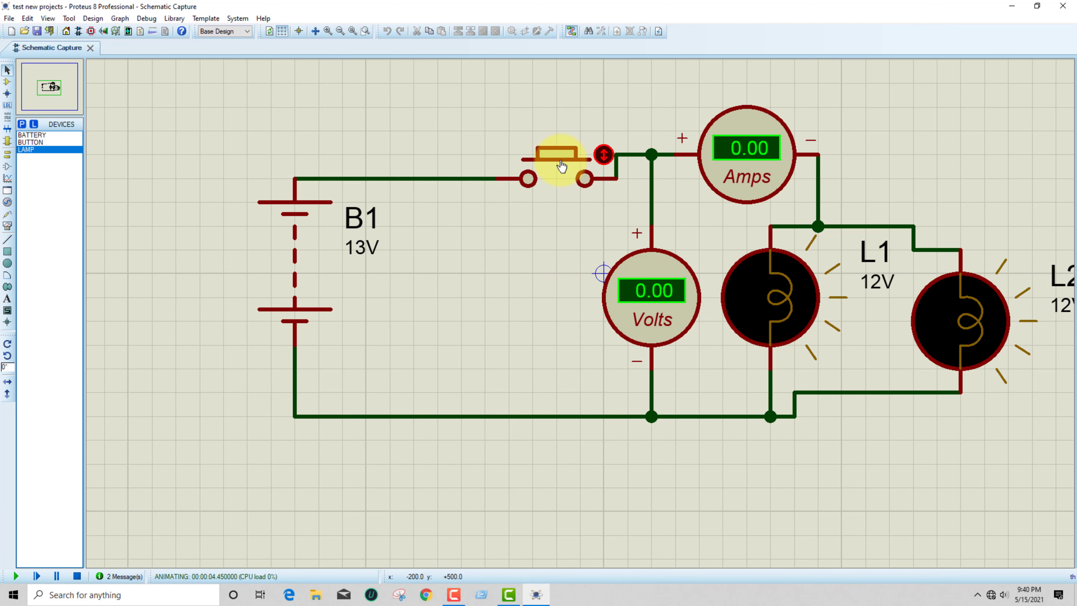
pyautogui.click(562, 166)
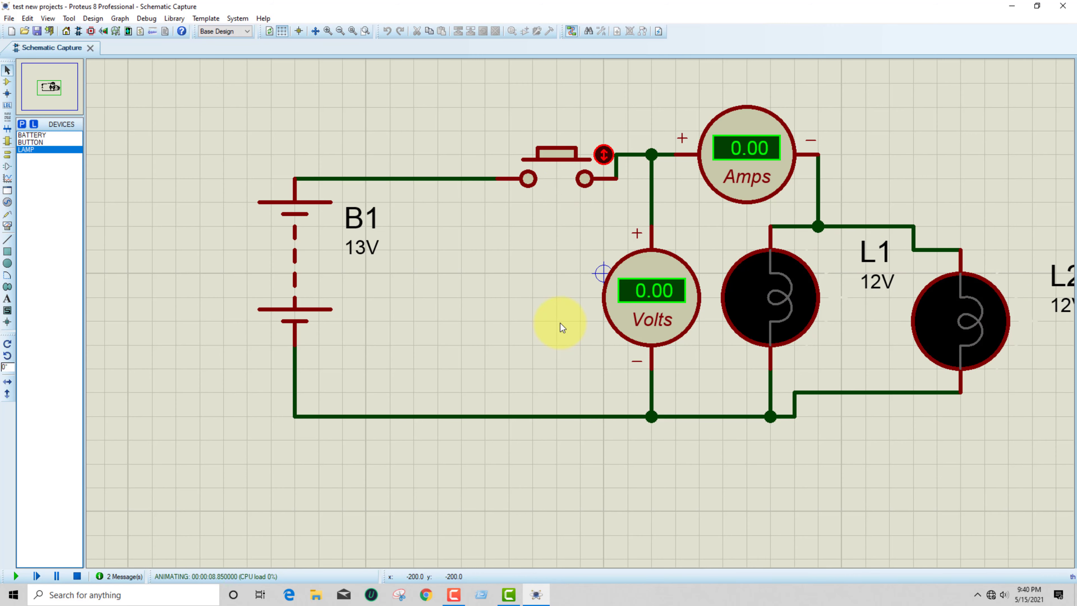
pyautogui.scroll(-1, 560, 323)
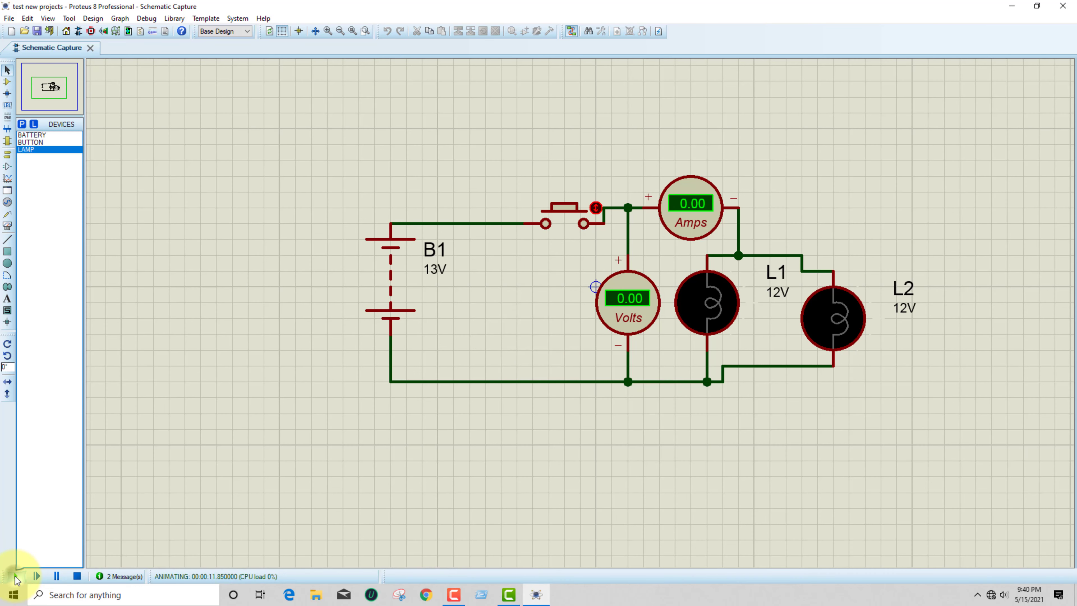
pyautogui.click(572, 219)
pyautogui.click(573, 219)
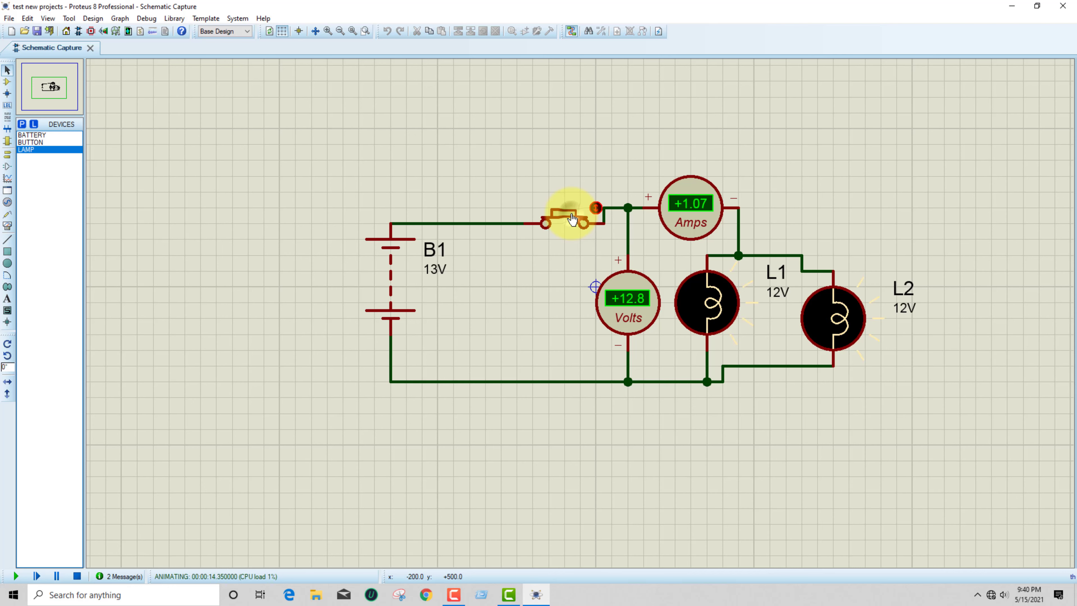
pyautogui.click(573, 219)
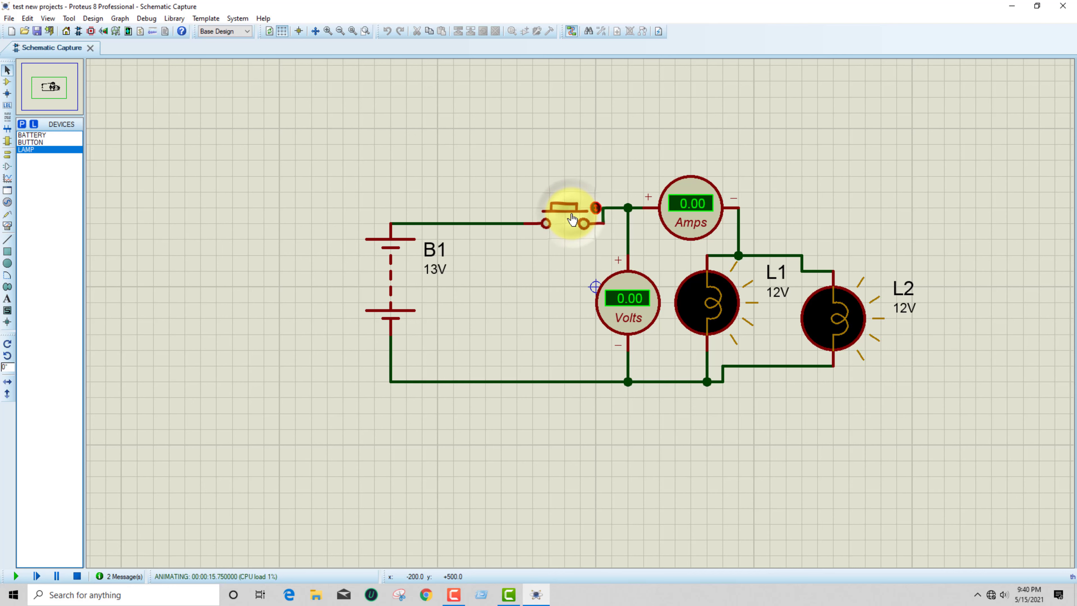